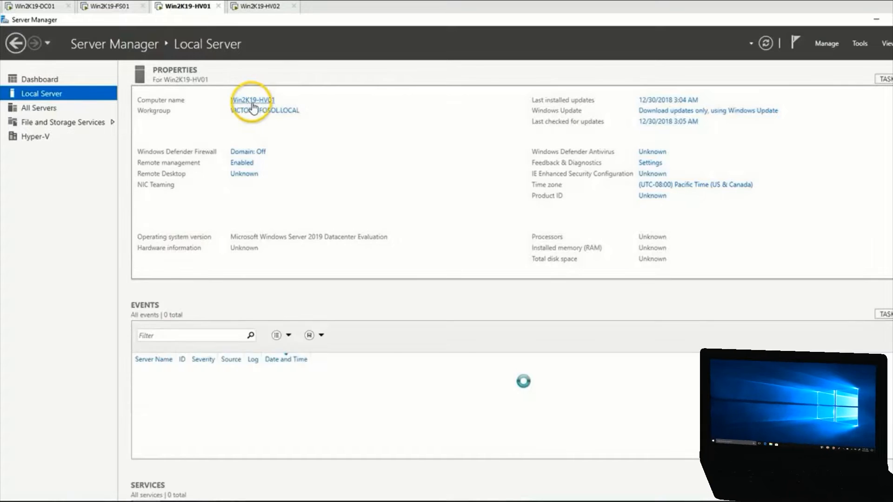
Switch from Win2K19-HV01 to Win2K19-HV02 and examine its local server properties.
left_click(65, 80)
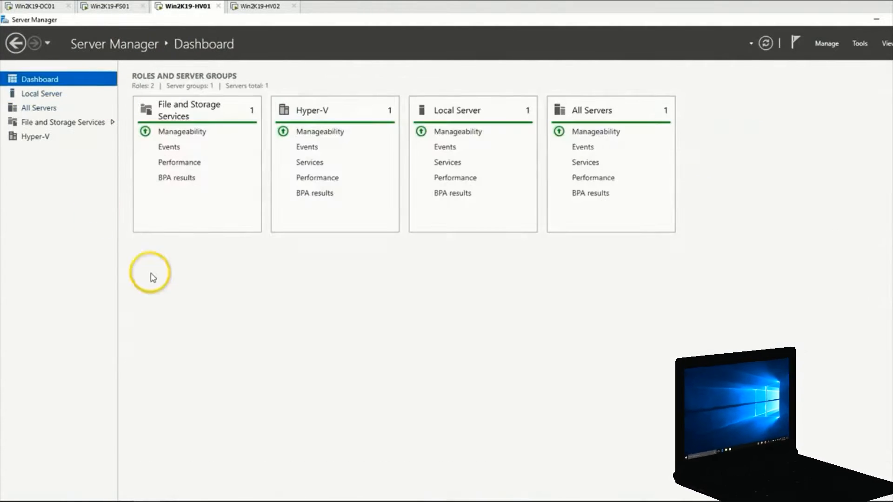
left_click(261, 6)
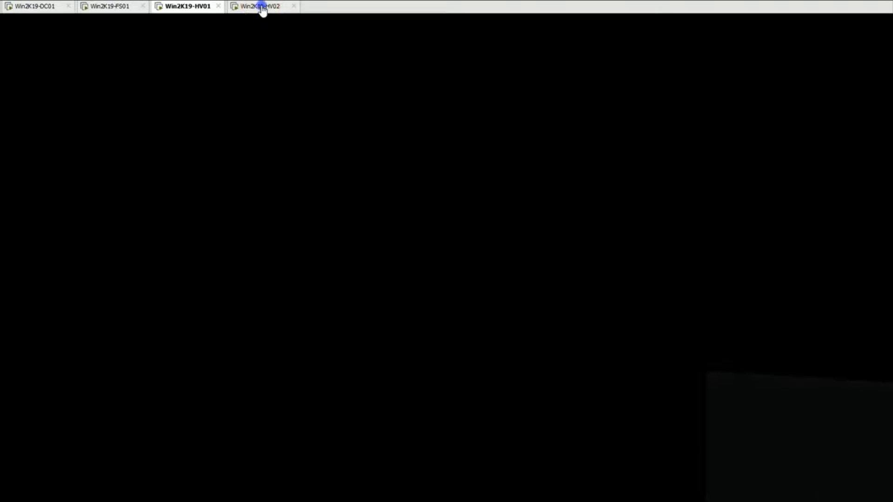
left_click(57, 94)
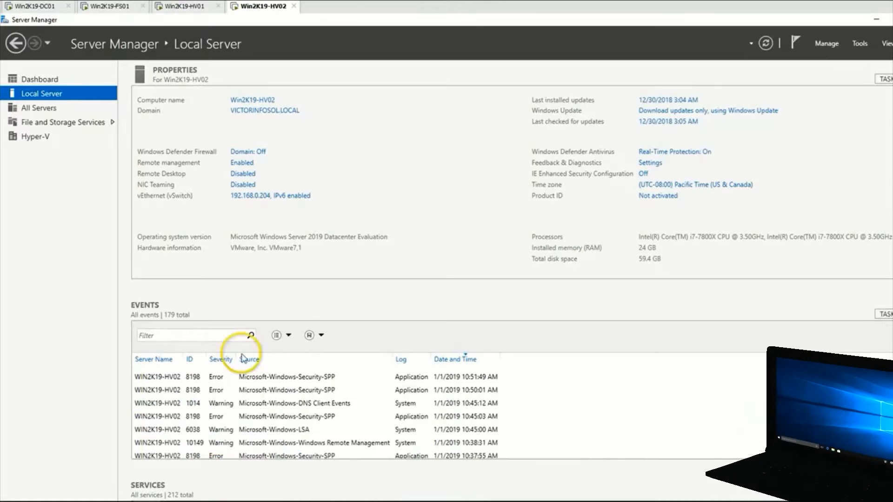
On Win2K19-FS01, start the Add Roles and Features Wizard with a role-based installation and the Win2K19-FS01 server from the pool.
left_click(180, 9)
left_click(110, 8)
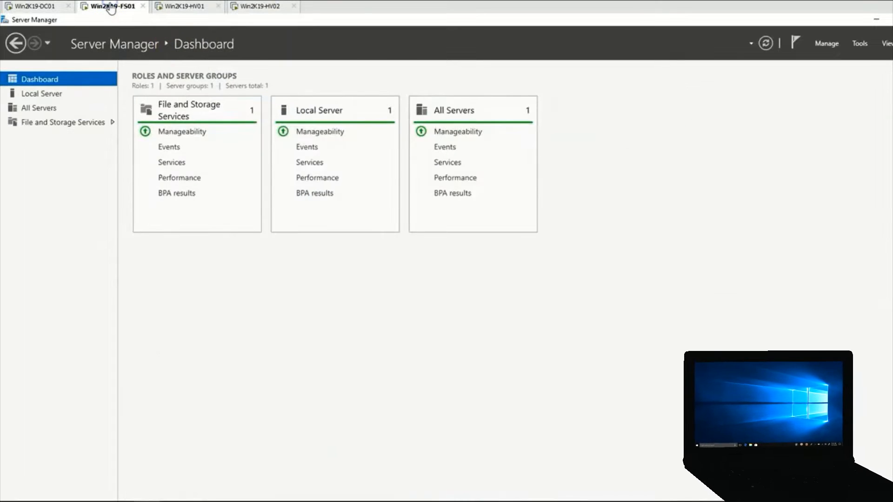
left_click(825, 44)
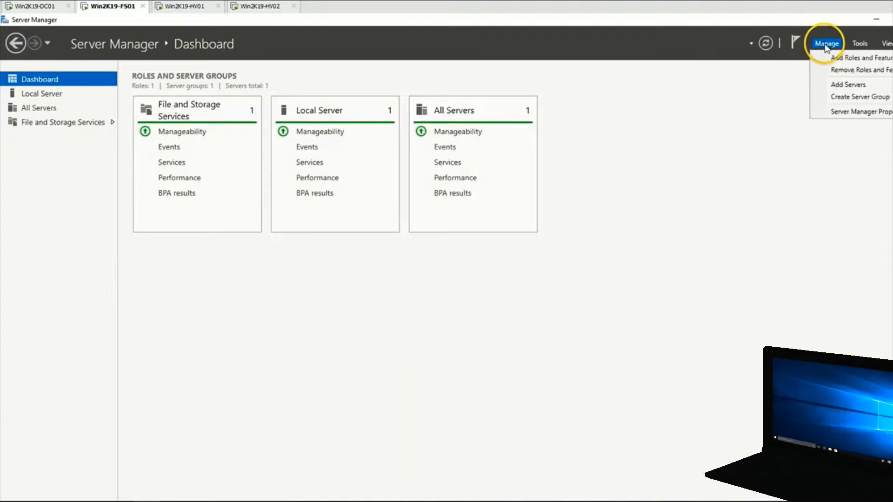
left_click(843, 64)
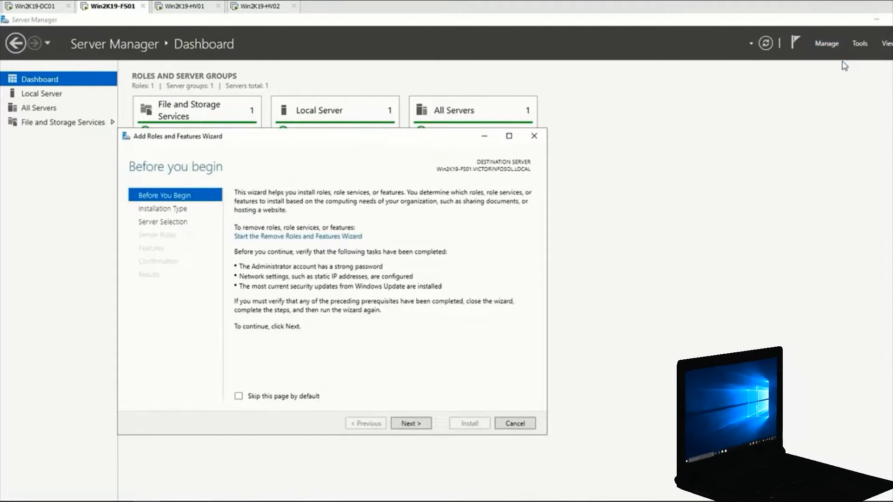
left_click(418, 426)
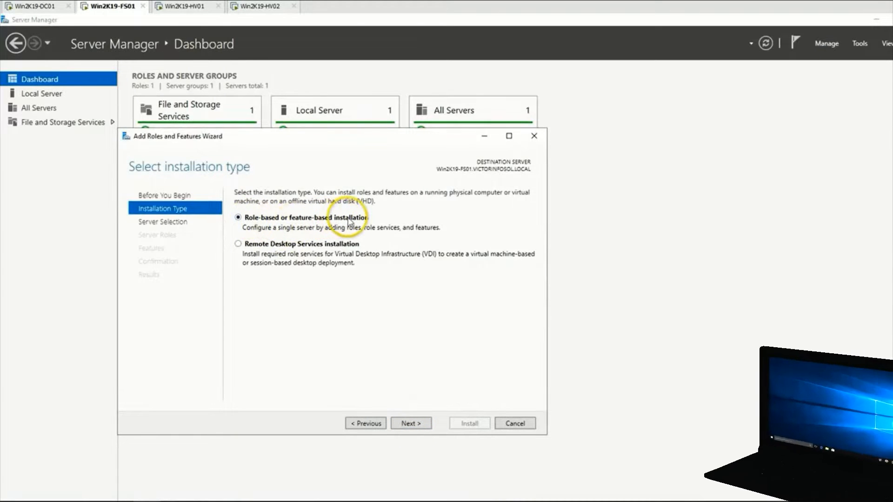
left_click(413, 425)
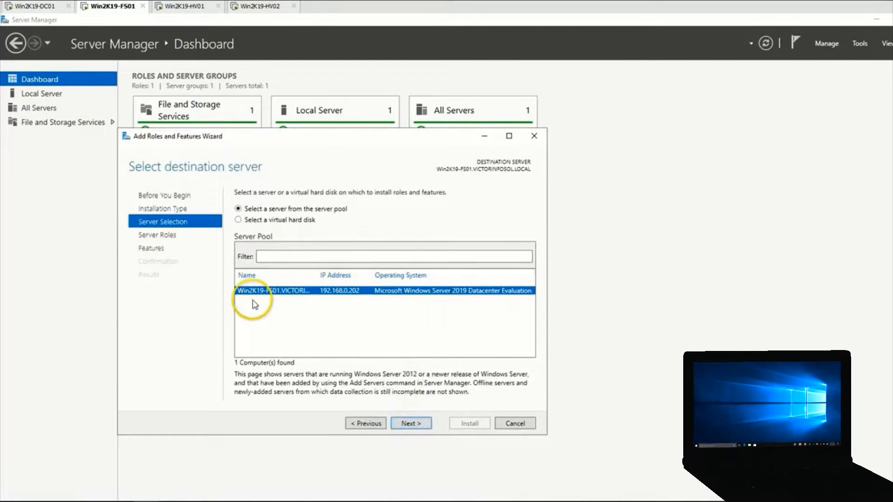
left_click(417, 428)
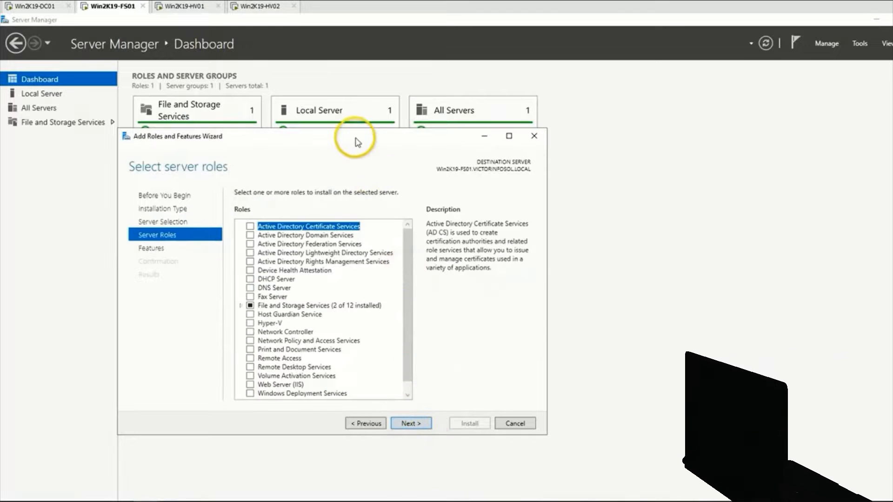
Select the iSCSI Target Server role under File and iSCSI Services in File and Storage Services.
left_click_drag(355, 139, 353, 82)
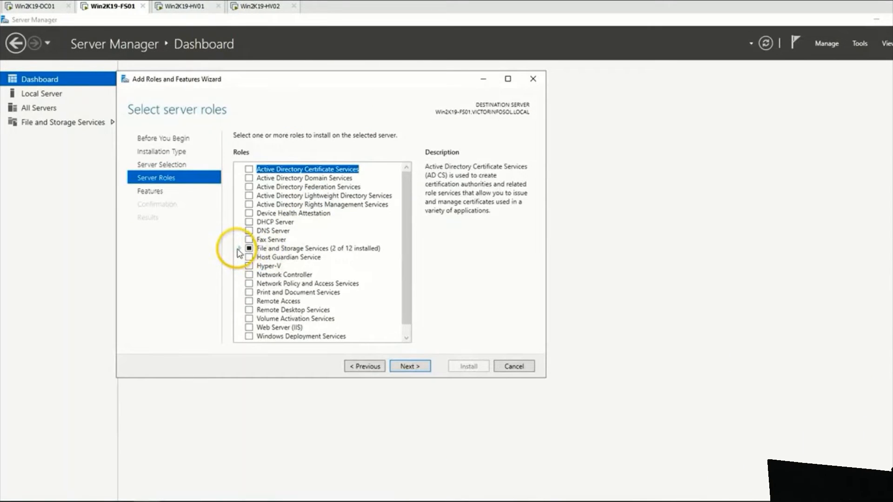
left_click(239, 249)
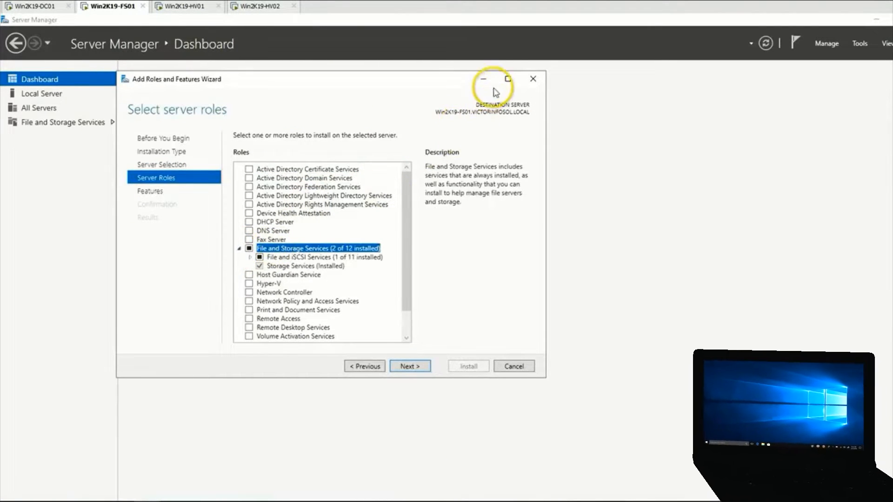
left_click(508, 79)
double_click(145, 195)
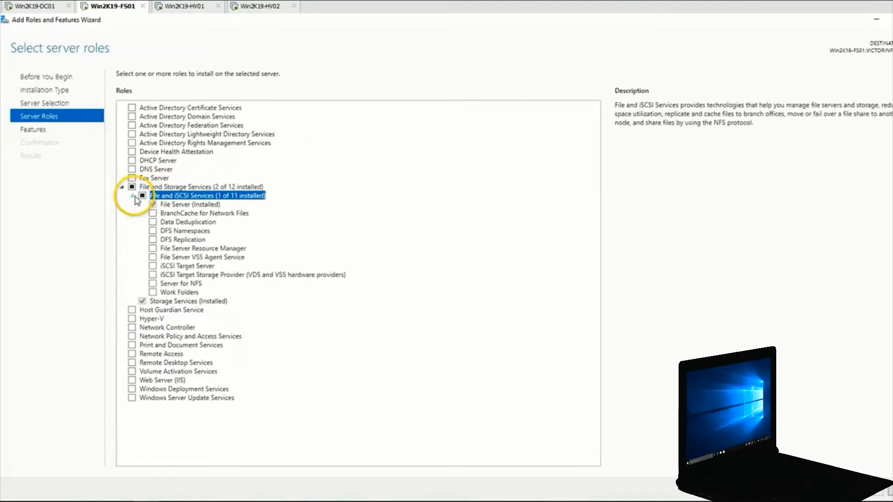
left_click(152, 265)
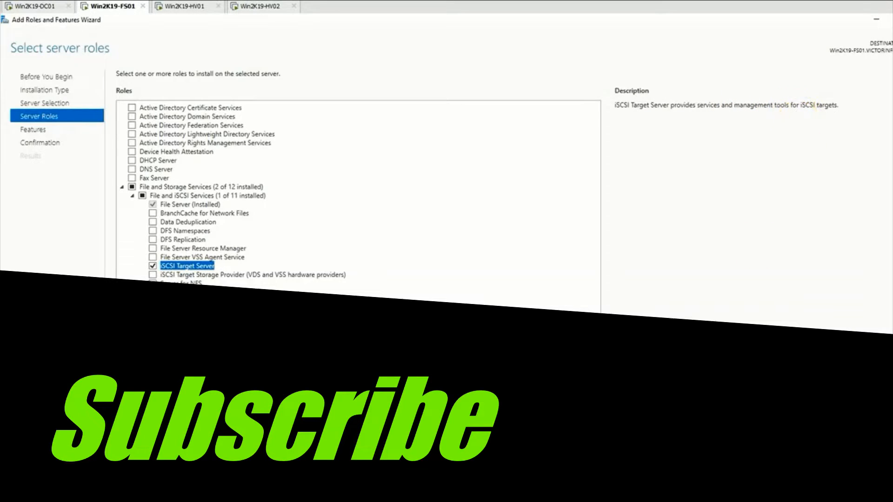
Leave the features unchanged and start installing the iSCSI Target Server role.
key("alt+n")
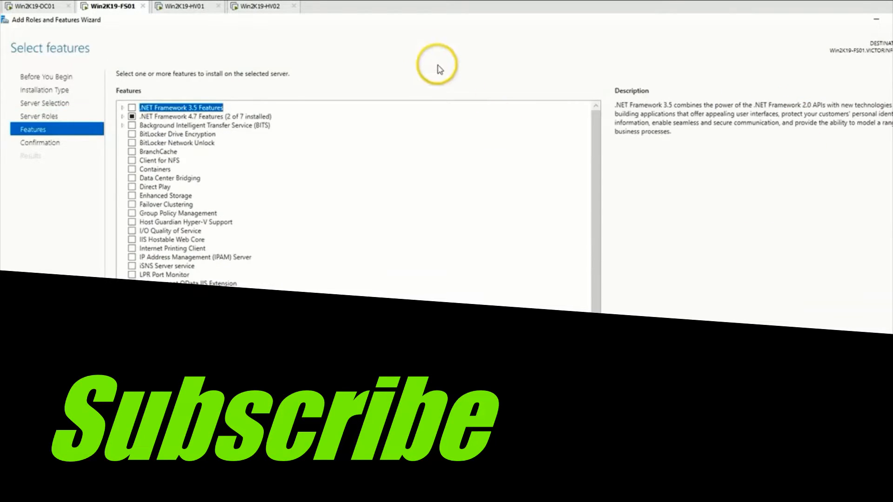
double_click(474, 21)
left_click(419, 364)
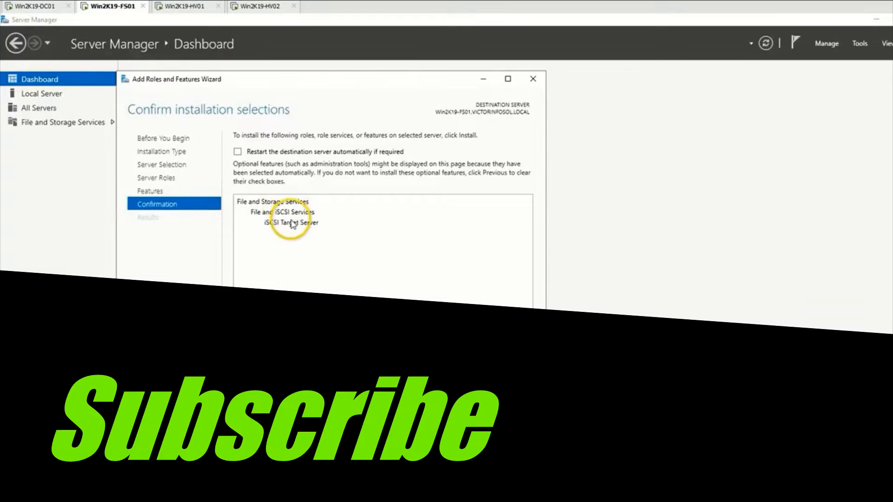
left_click(468, 365)
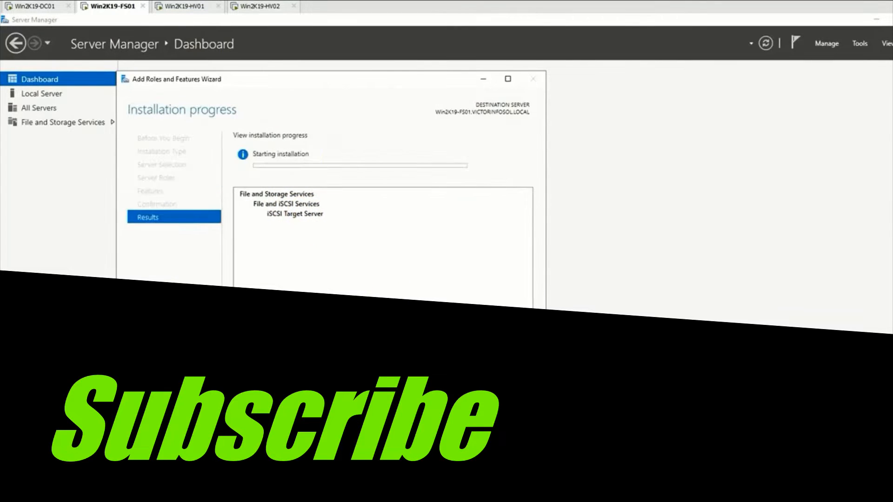
Open the iSCSI page of File and Storage Services, keeping the installation progress window clear of its content.
left_click_drag(311, 79, 411, 112)
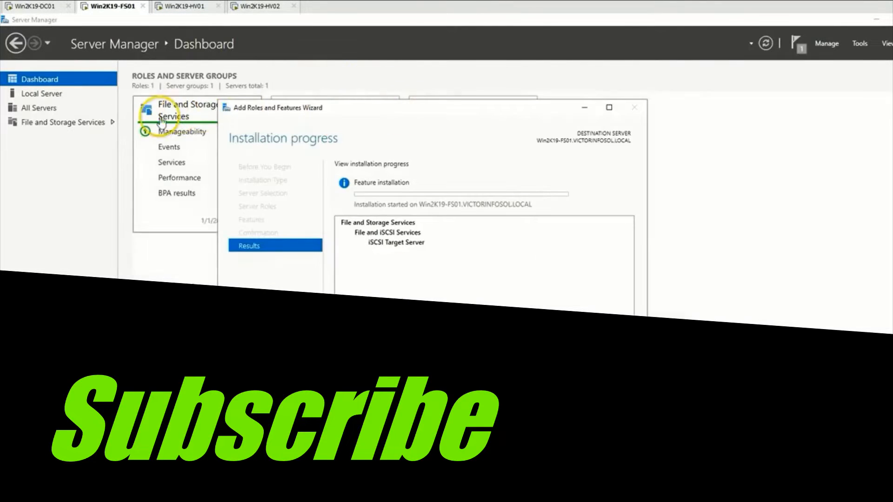
left_click(84, 122)
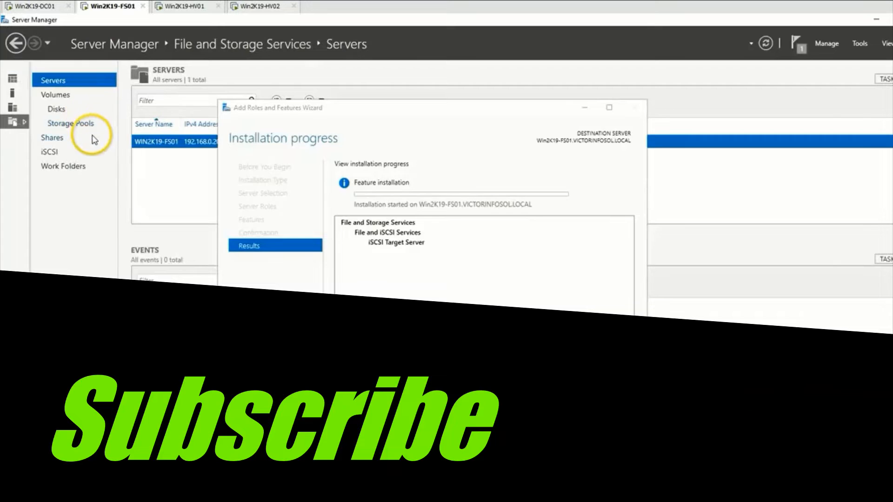
left_click(61, 153)
left_click_drag(366, 107, 468, 201)
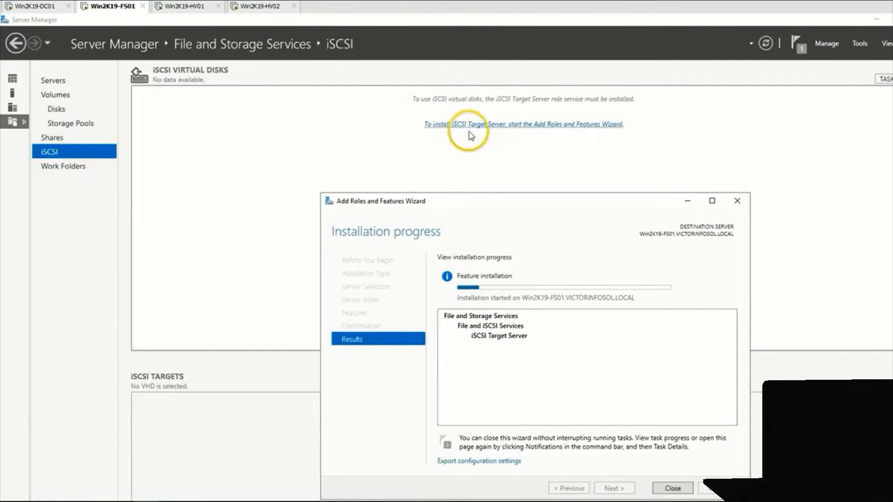
left_click_drag(490, 199, 460, 188)
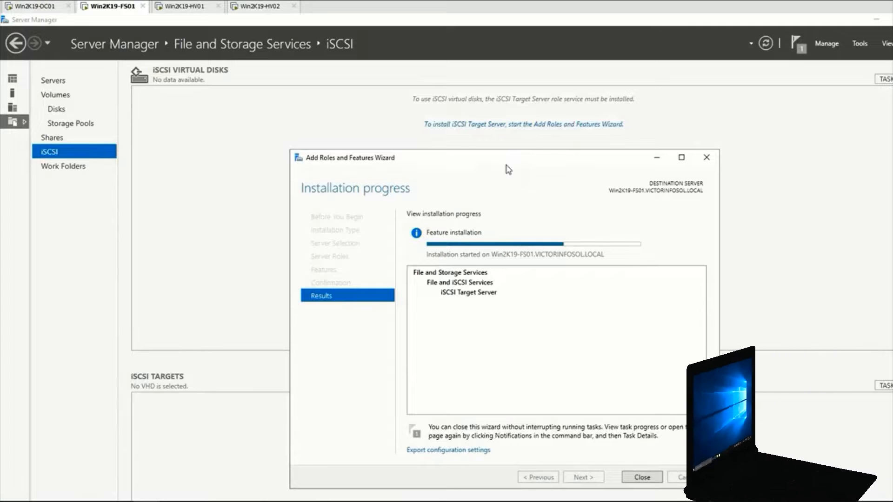
Switch to File Explorer and inspect the contents and capacity of the iSCSI-Disk (E:) drive under This PC.
left_click(126, 497)
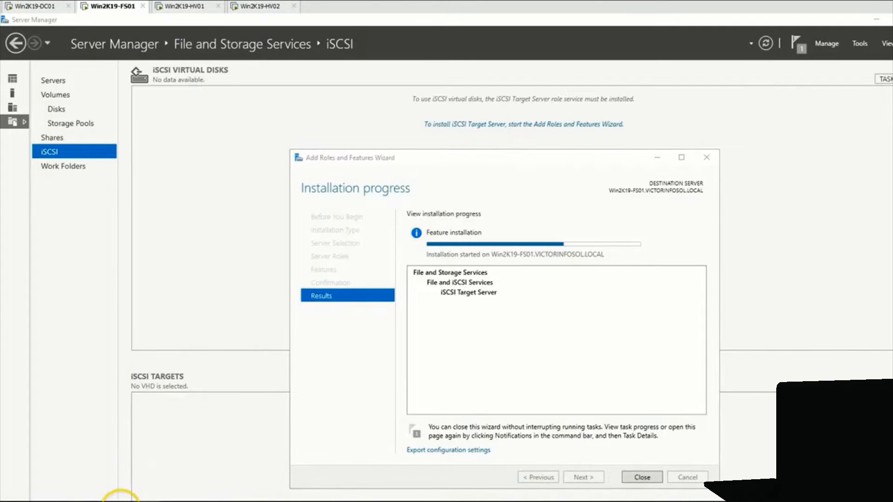
left_click(207, 213)
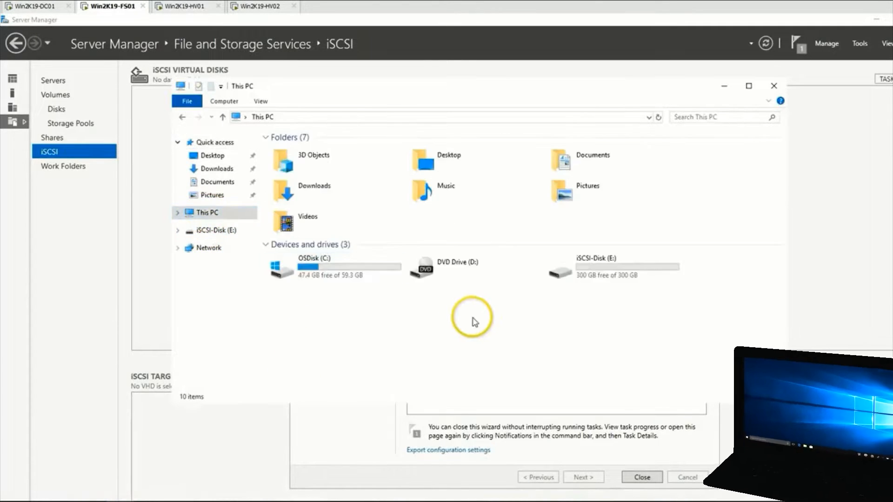
left_click(611, 264)
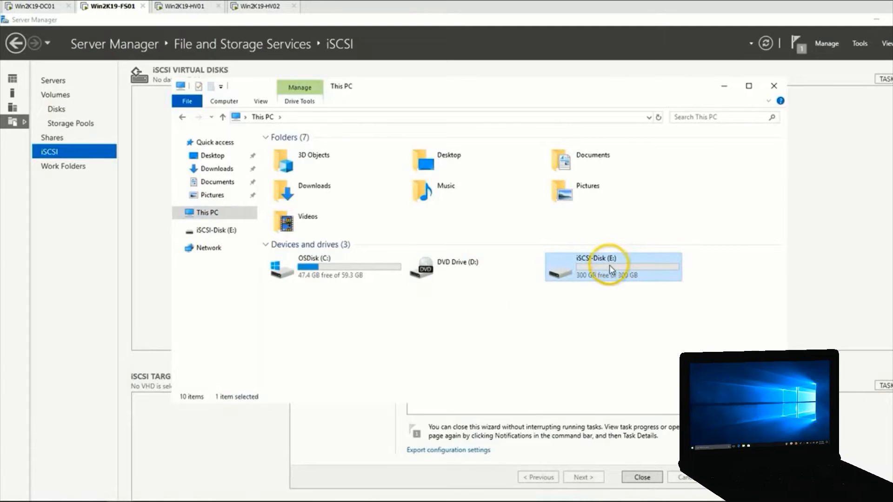
double_click(610, 265)
left_click(227, 212)
left_click(516, 362)
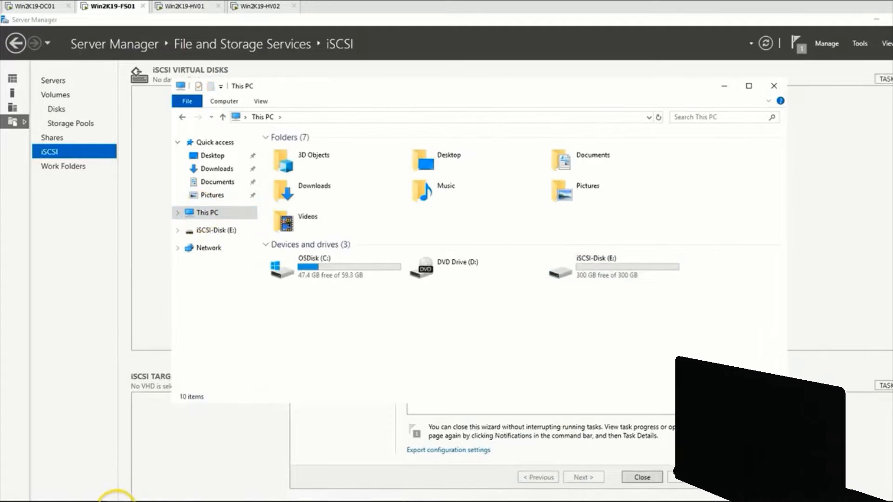
left_click(116, 498)
Close the Add Roles and Features Wizard once the installation finishes and refresh the iSCSI page.
left_click_drag(521, 157, 455, 139)
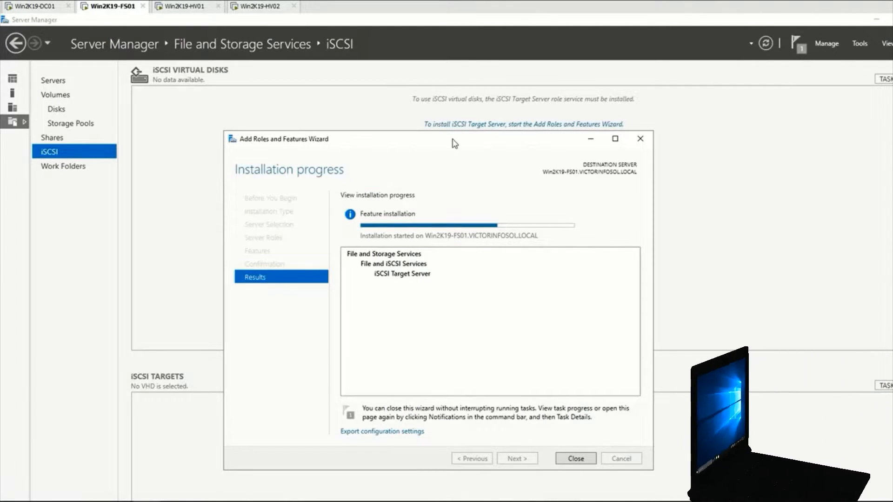
left_click_drag(452, 137, 496, 155)
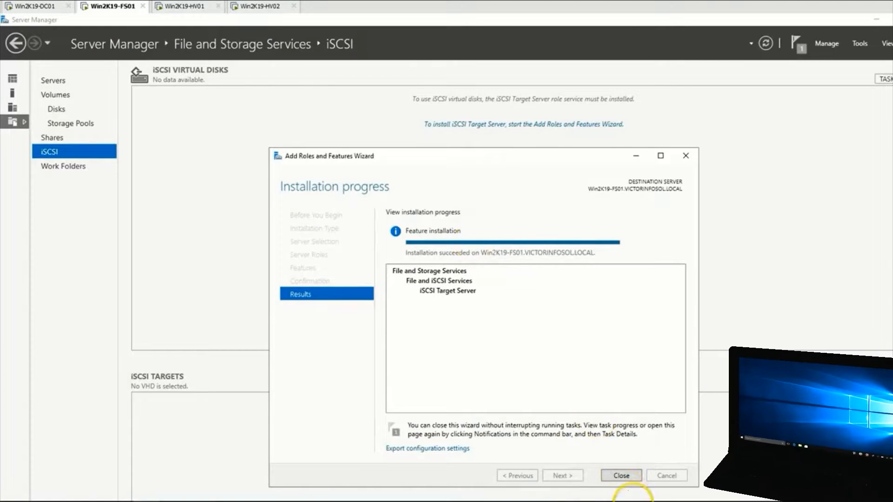
left_click(624, 483)
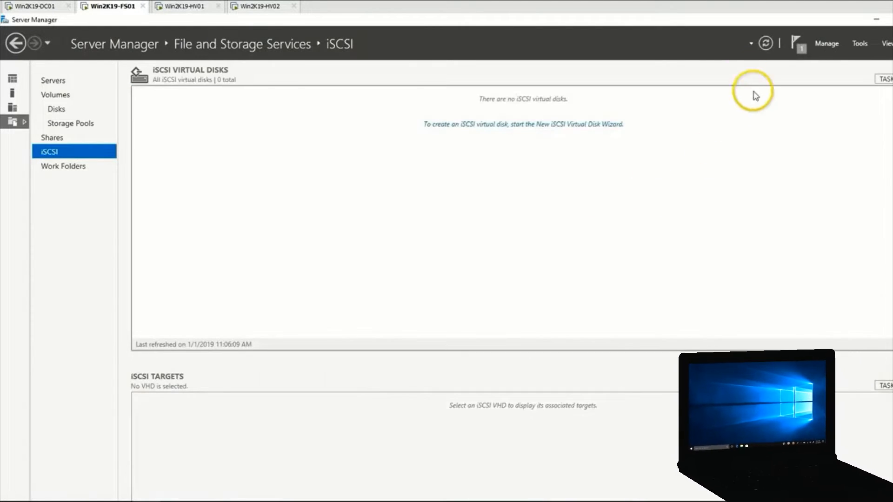
left_click(764, 47)
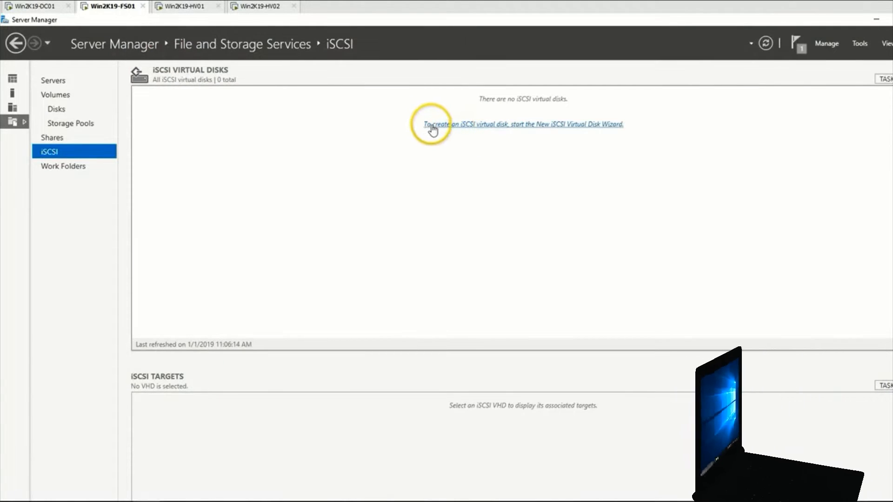
Start a new iSCSI virtual disk on Win2K19-FS01 and choose volume E: as its storage location.
left_click(519, 128)
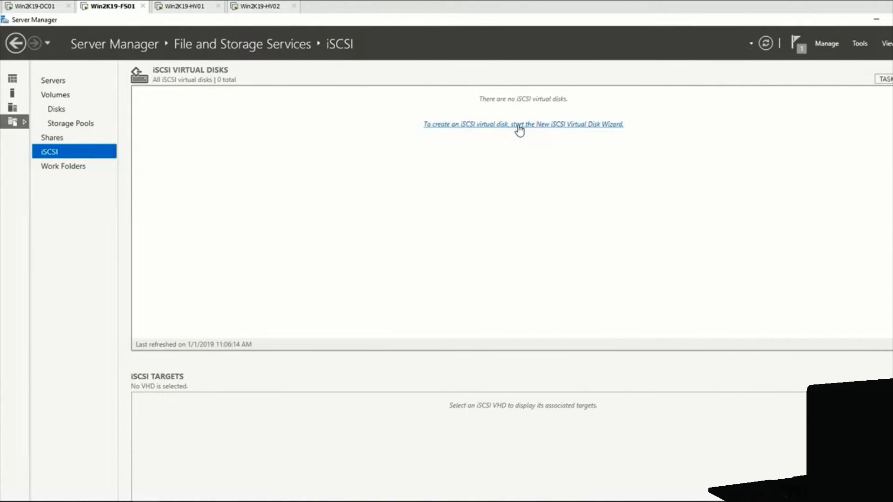
left_click_drag(344, 29, 444, 87)
left_click_drag(348, 79, 492, 79)
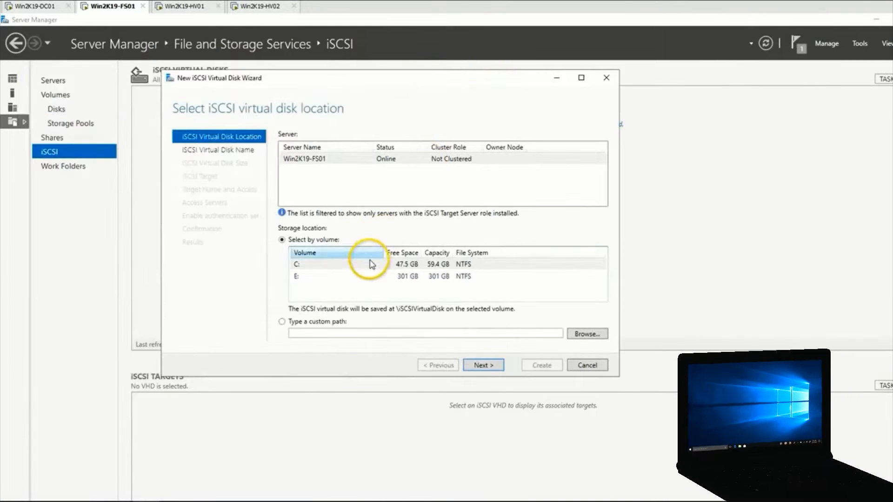
left_click(345, 276)
left_click(122, 501)
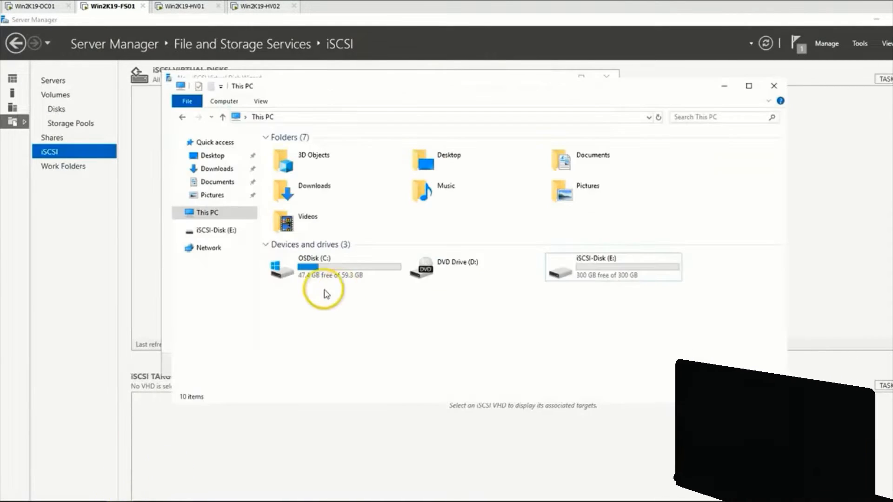
left_click(122, 501)
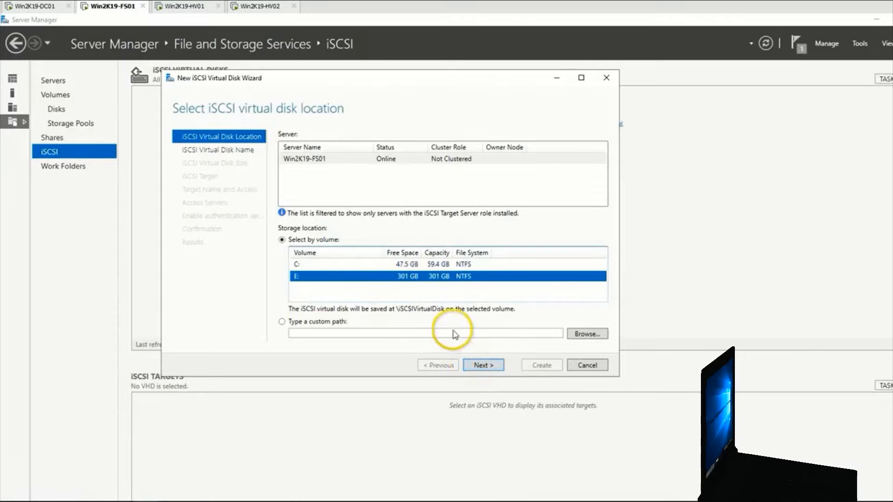
left_click(484, 365)
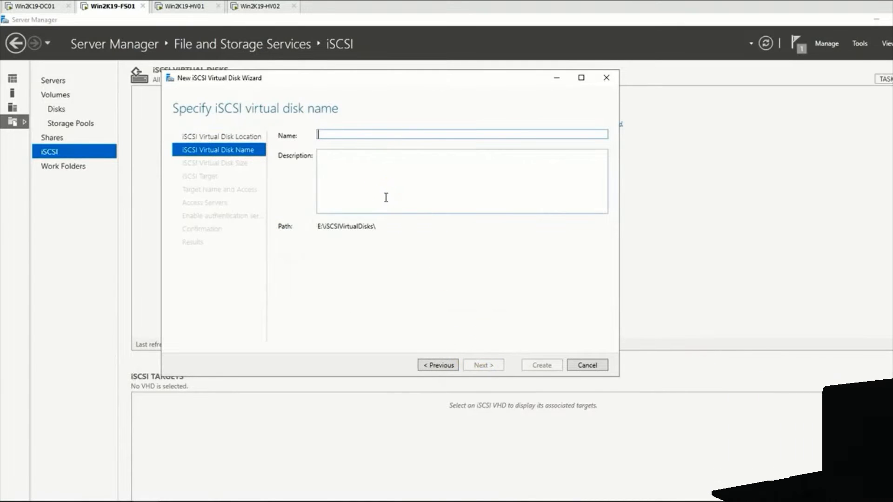
Name the new iSCSI virtual disk LUN1 and check its resulting file path.
type("LUN1")
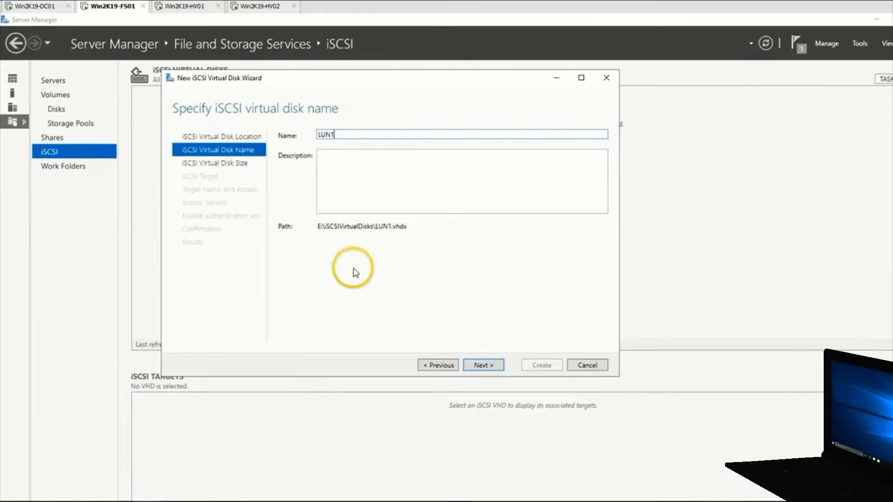
double_click(336, 227)
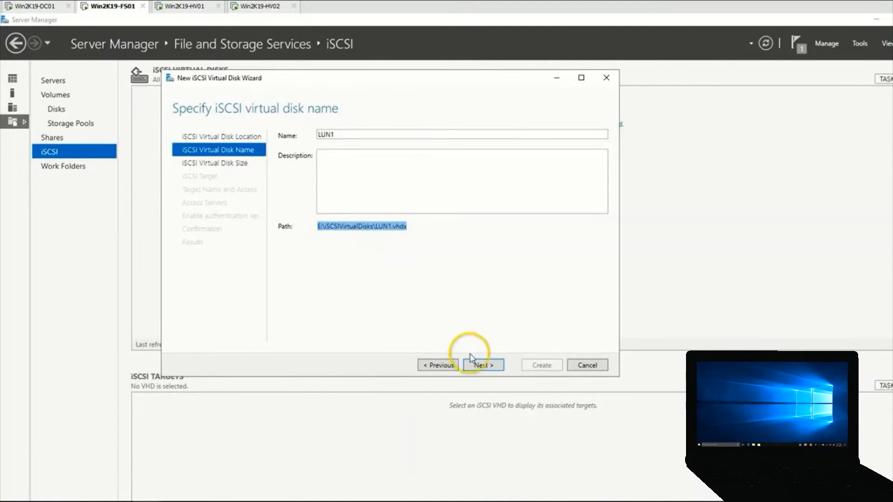
left_click(482, 365)
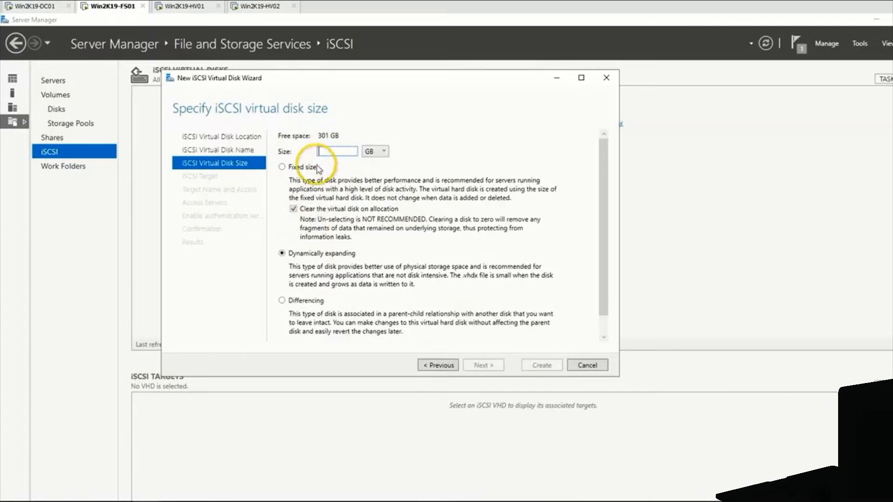
Make LUN1 a dynamically expanding 101 GB disk and assign it to a new iSCSI target named iSCSI-HV-Target.
left_click(311, 302)
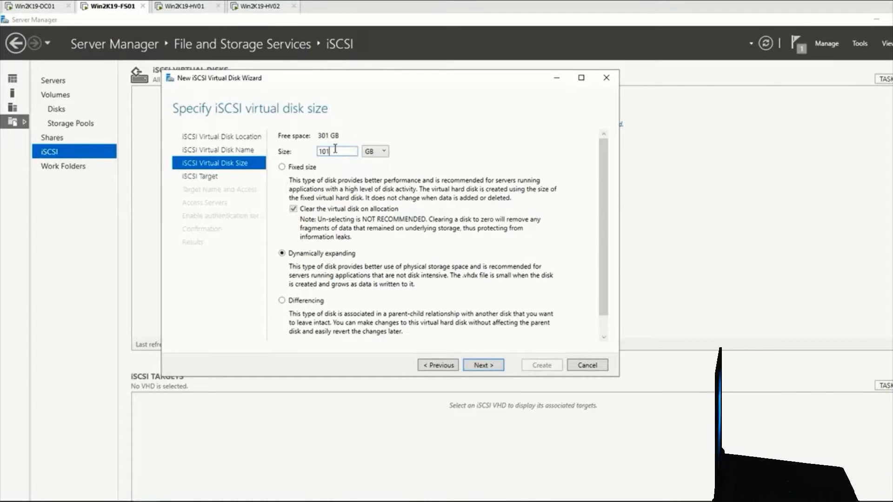
left_click(484, 365)
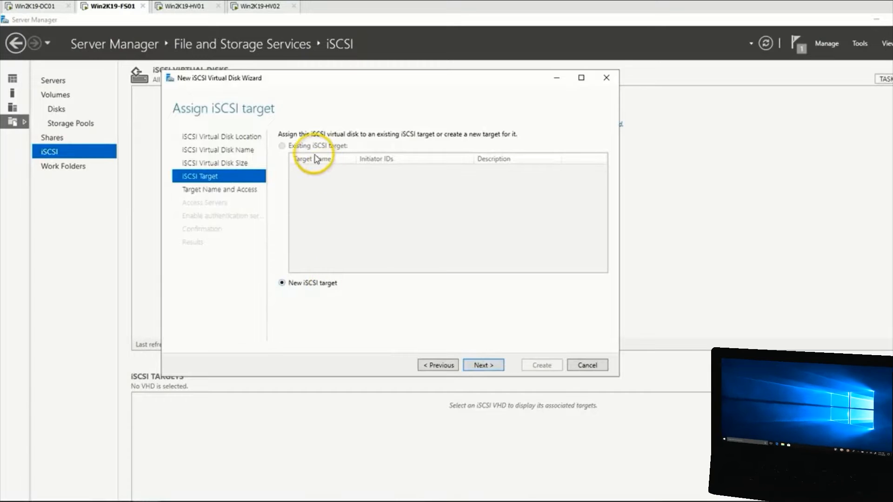
left_click(492, 367)
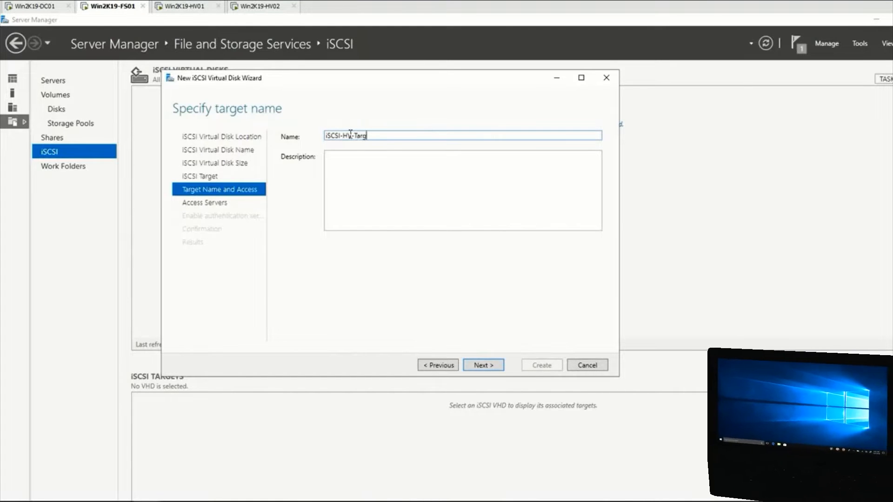
left_click(484, 365)
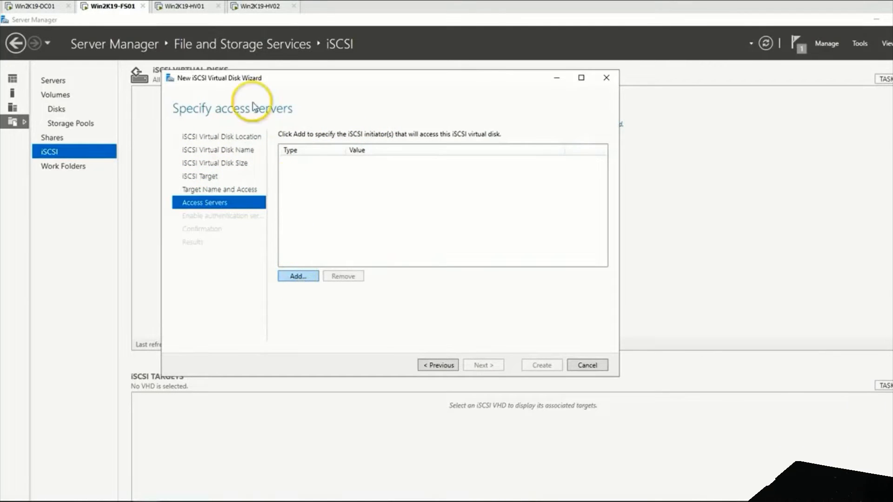
Look up the IP addresses of Win2K19-HV01 and Win2K19-HV02 in their Local Server properties, and return to Win2K19-FS01.
left_click(188, 7)
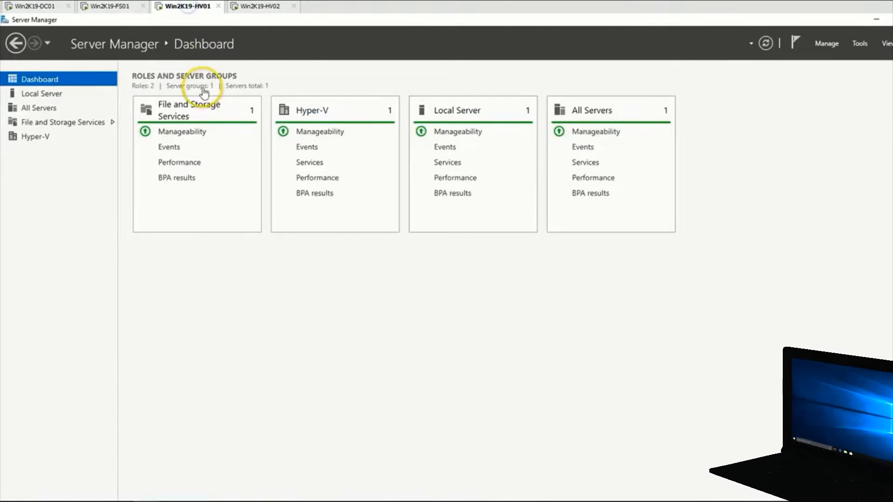
left_click(41, 93)
left_click(254, 7)
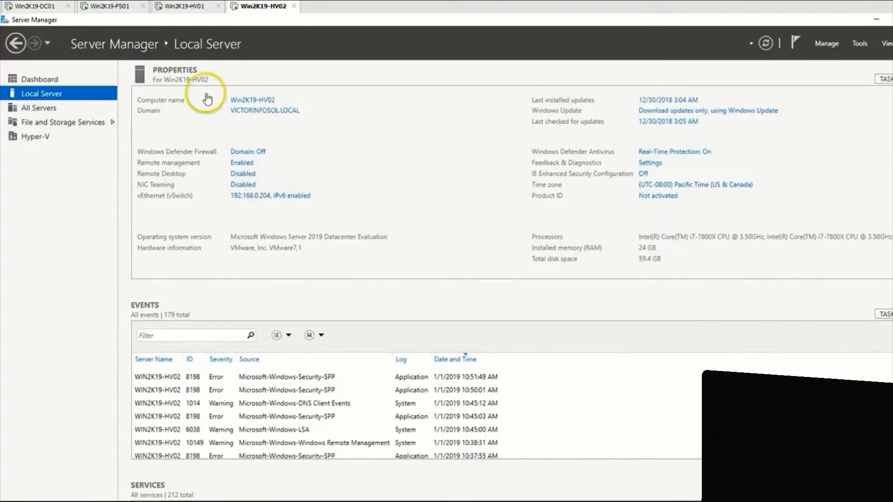
left_click(186, 6)
left_click(115, 6)
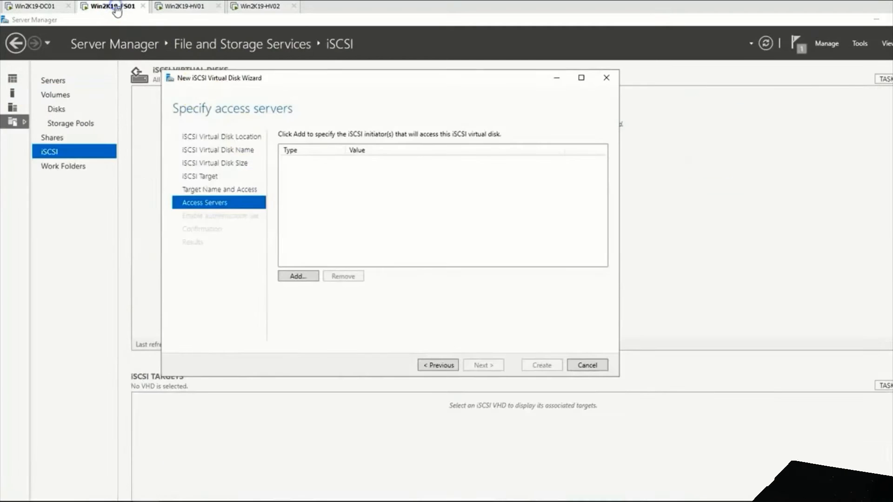
Add an access server to the target, identified by IP address 192.168.0.203.
left_click(298, 276)
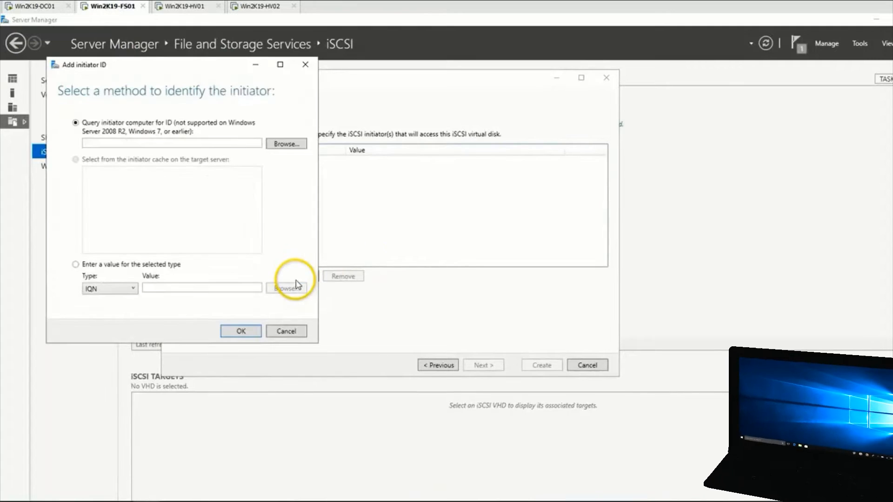
left_click(117, 292)
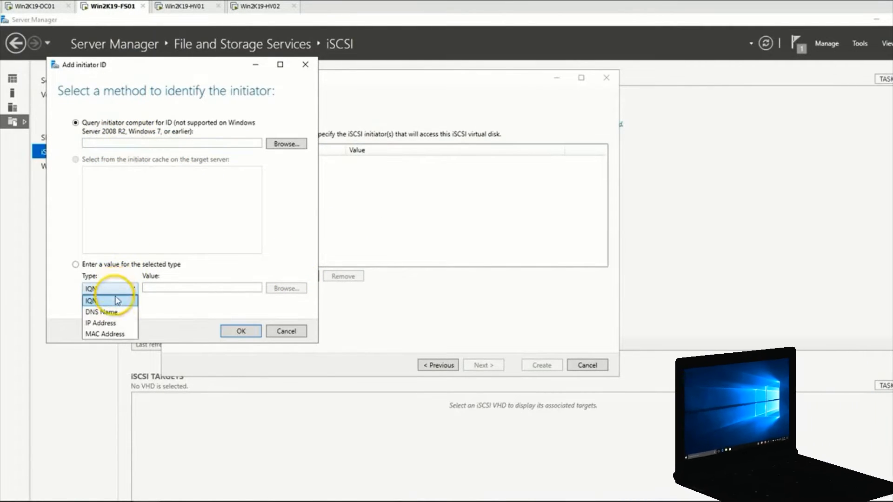
left_click(117, 323)
left_click(168, 287)
type("192.168.0")
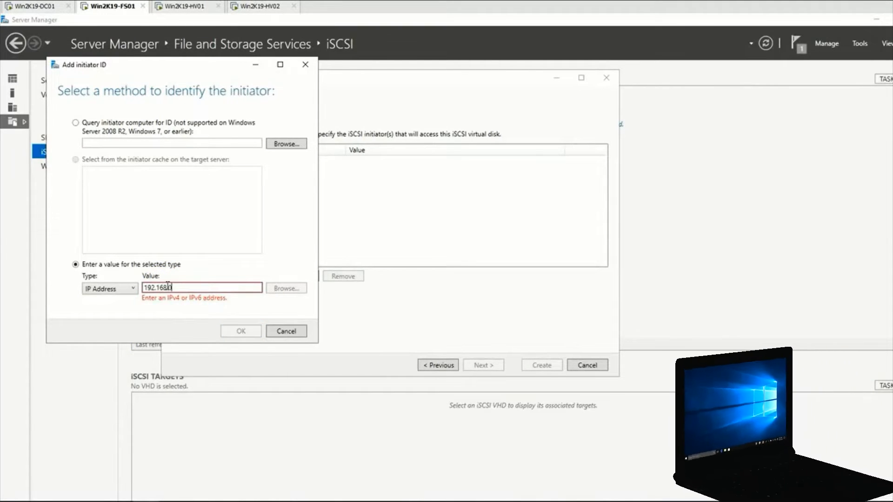
type(".203")
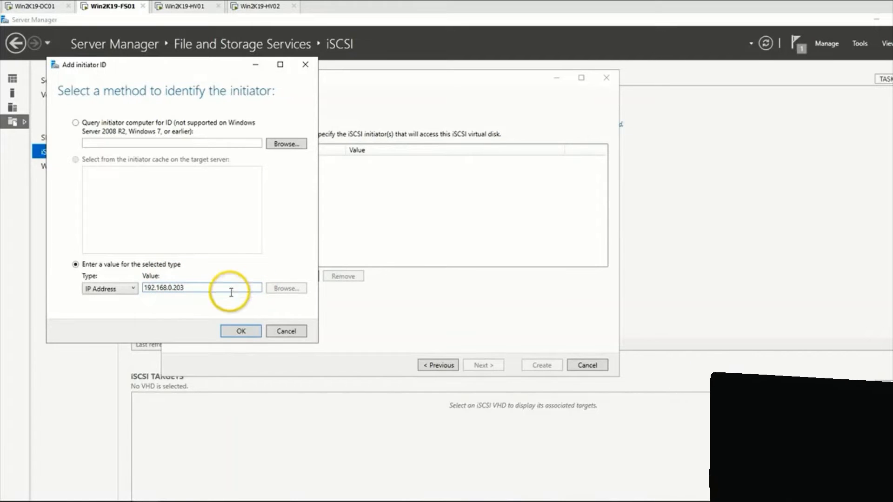
left_click(242, 331)
Add a second access server to the target, identified by IP address 192.168.0.204.
left_click(298, 276)
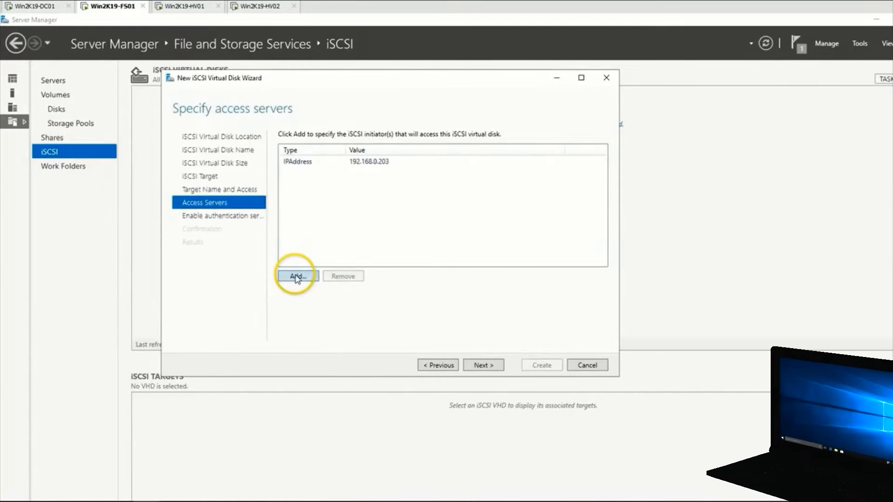
left_click(138, 317)
left_click(141, 351)
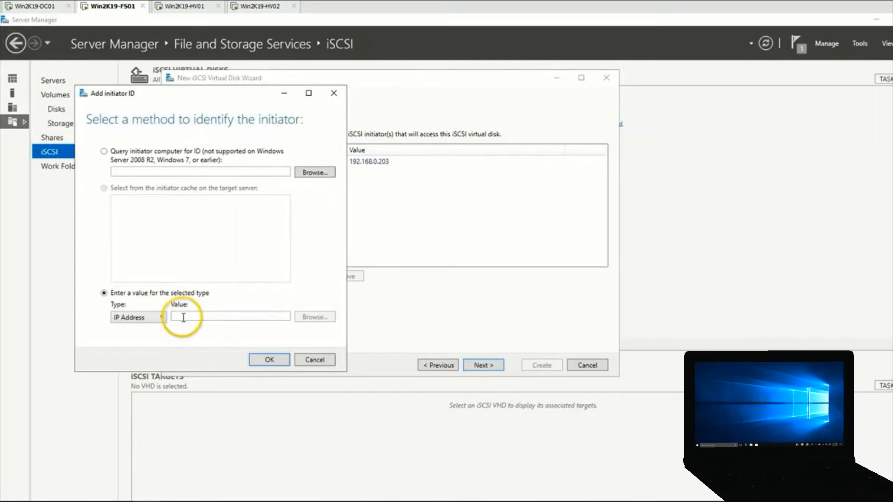
type("192.168")
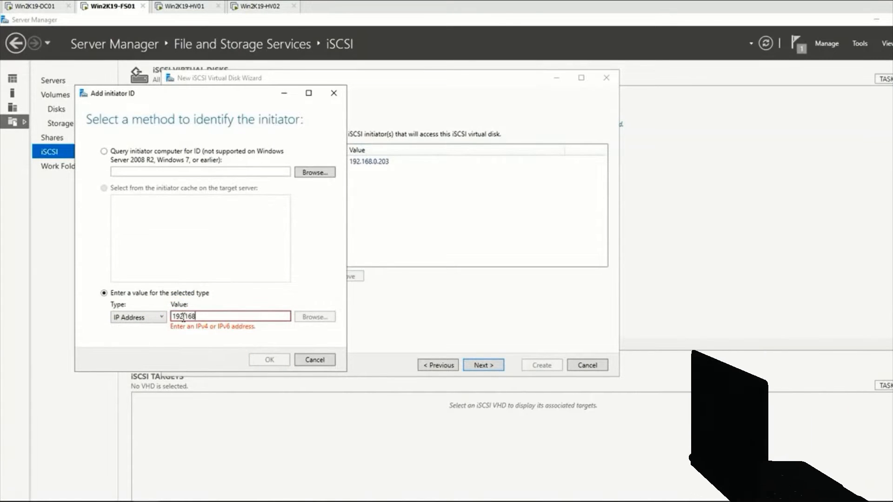
type(".0.204")
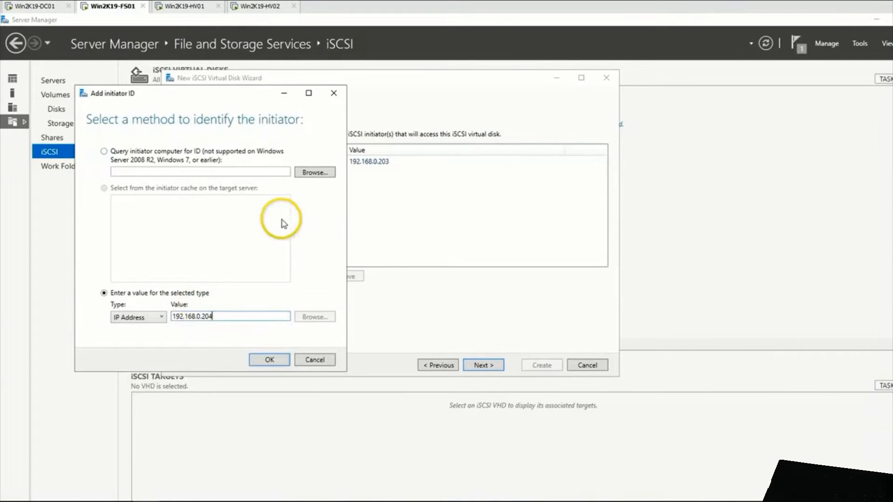
left_click(269, 359)
Compare the entered initiator addresses with the properties of the two Hyper-V hosts and go back to the wizard on Win2K19-FS01.
left_click(360, 163)
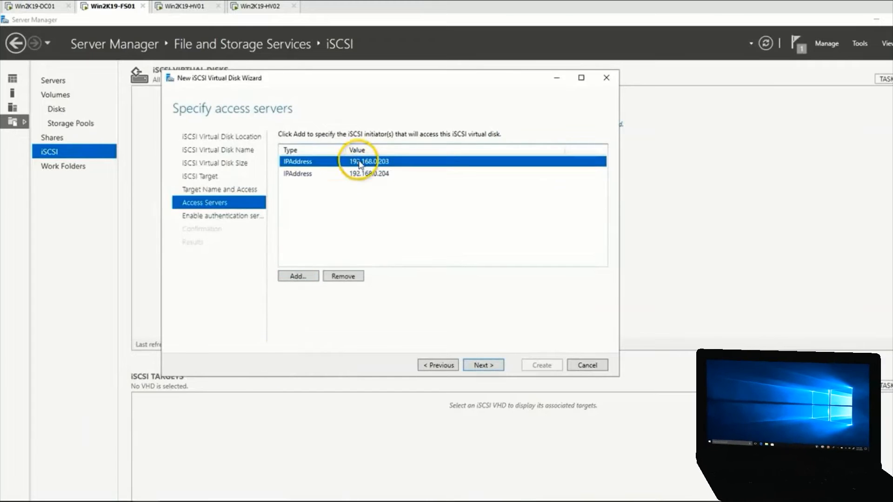
left_click(260, 7)
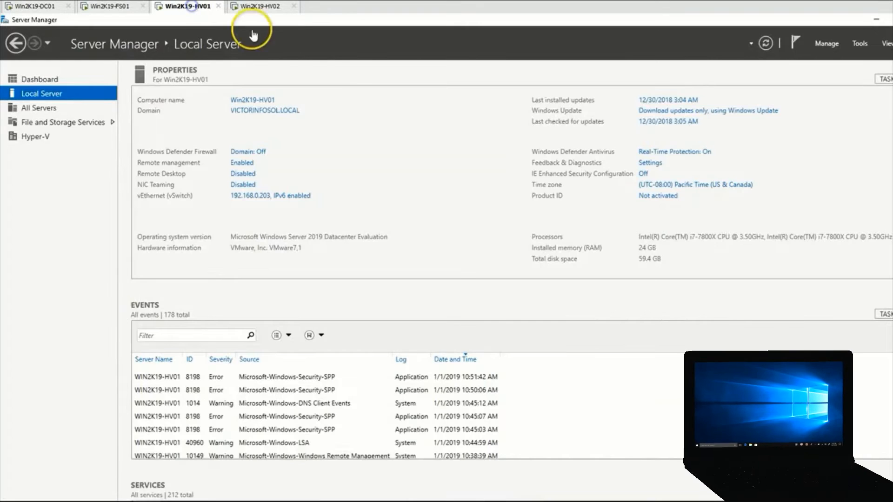
left_click(212, 7)
left_click(108, 6)
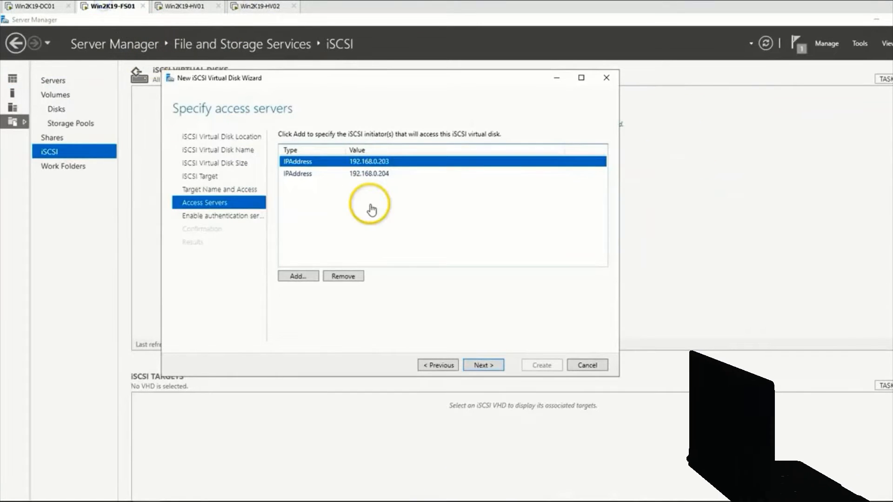
Leave CHAP and reverse CHAP disabled and create the LUN1 virtual disk with its target.
left_click(484, 365)
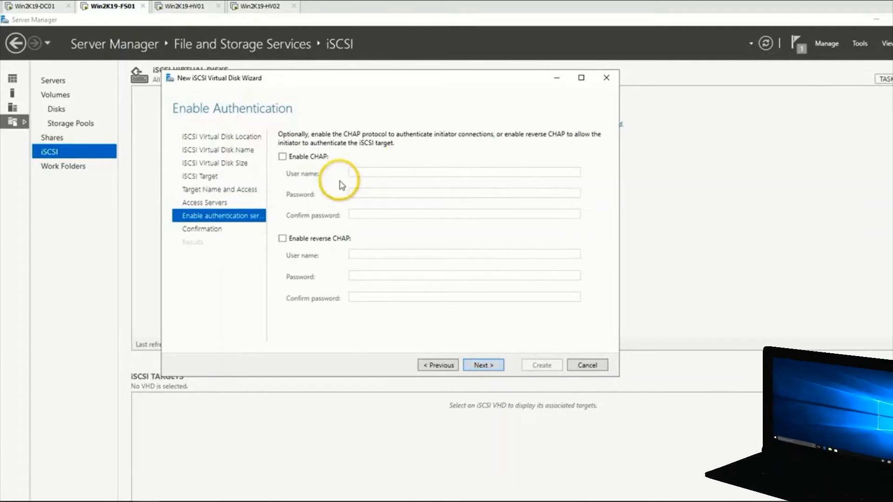
left_click(483, 365)
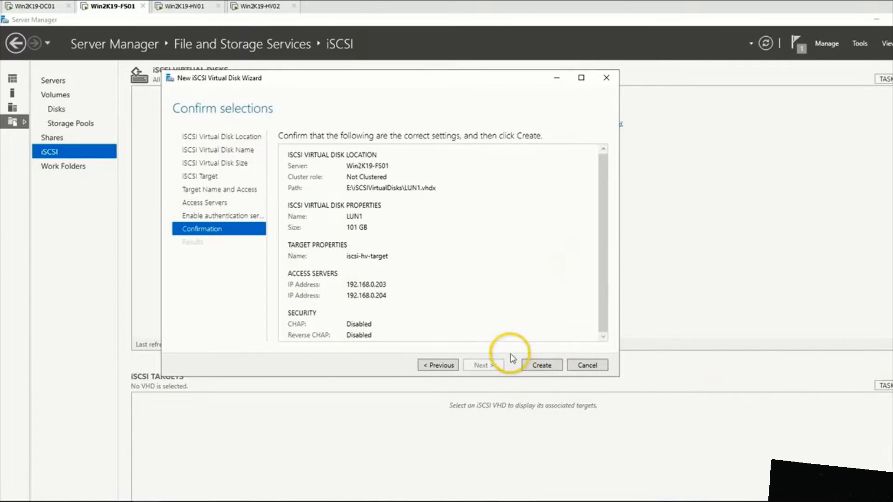
left_click(542, 365)
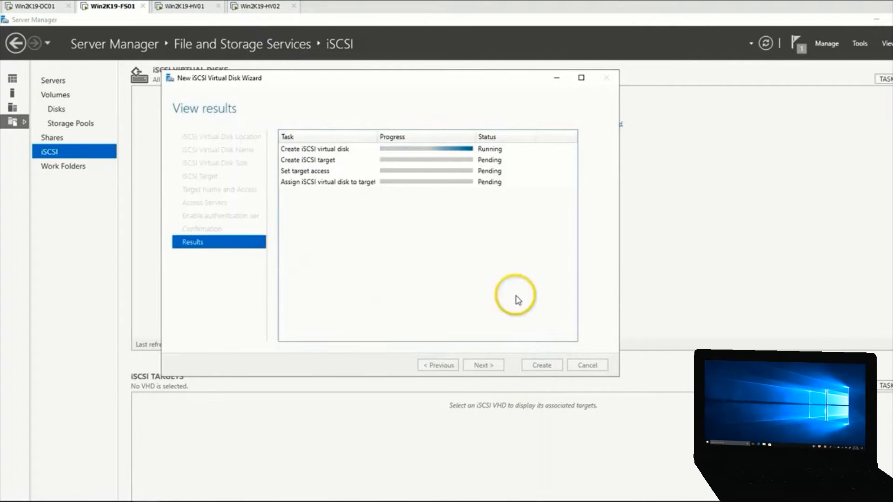
Close the wizard once all creation tasks are completed and refresh the iSCSI virtual disks list.
left_click_drag(405, 83, 480, 80)
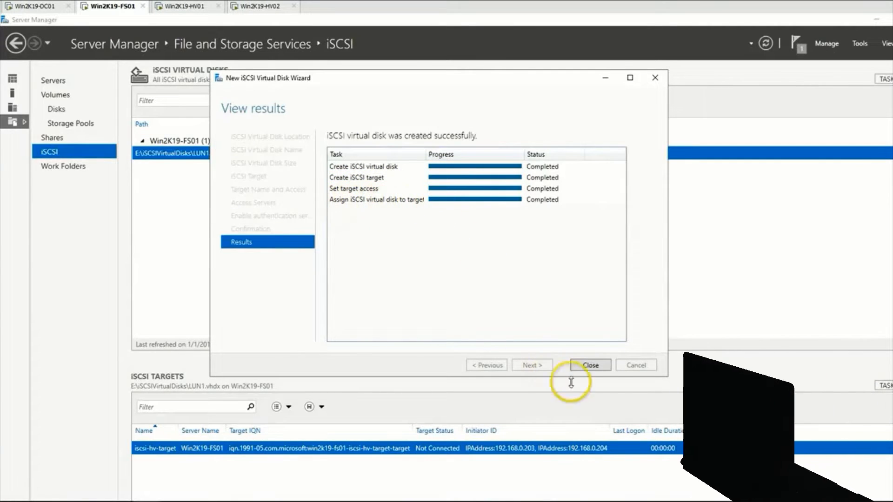
left_click(591, 367)
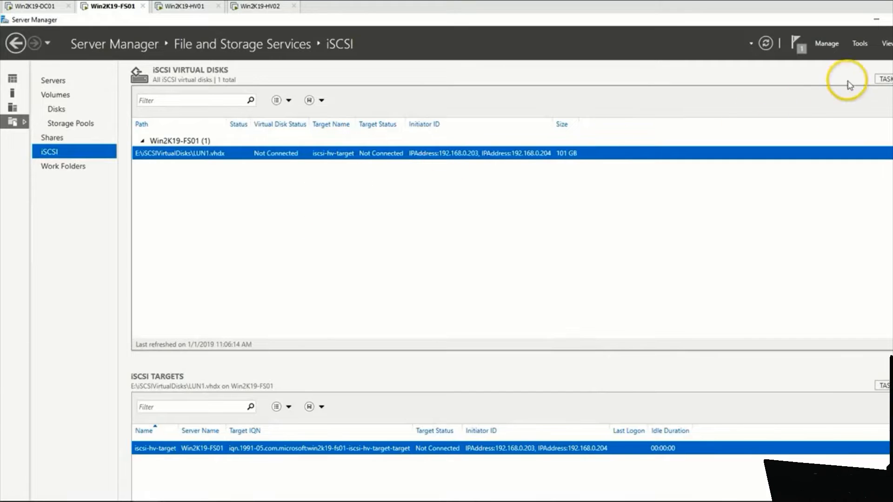
left_click(889, 80)
left_click(860, 115)
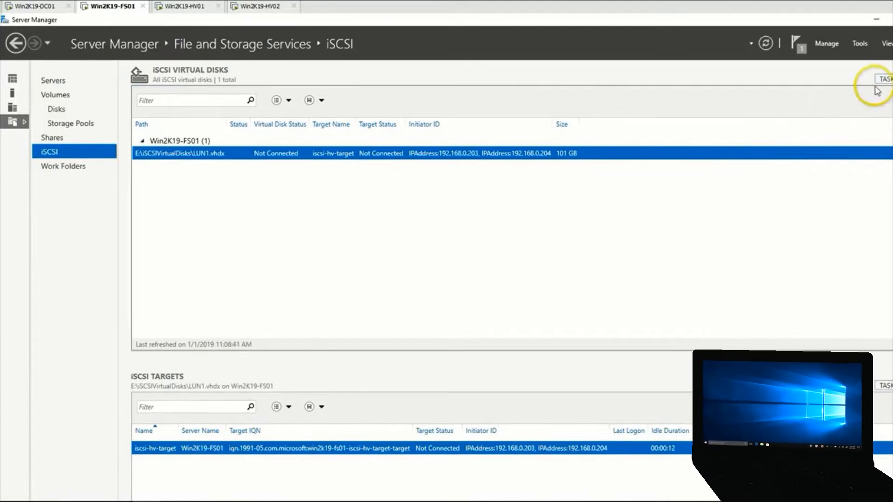
Start another new iSCSI virtual disk on Win2K19-FS01 with volume E: as its storage location.
left_click(889, 80)
left_click(858, 88)
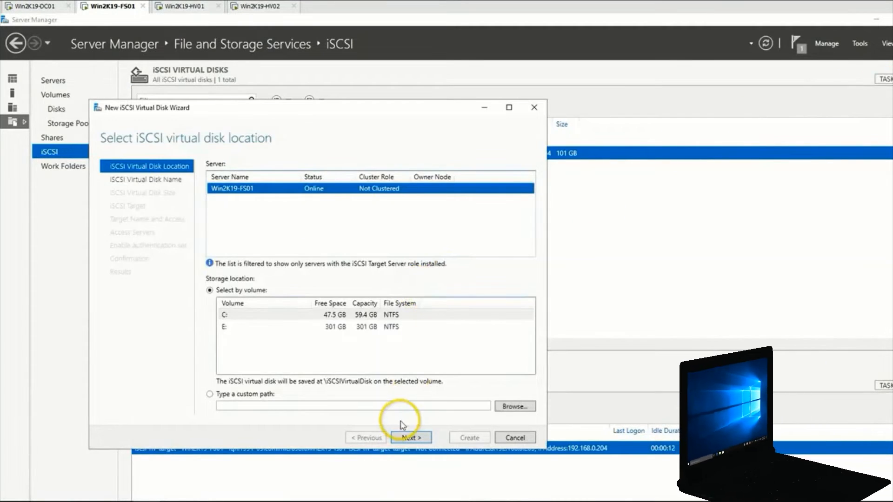
left_click(321, 328)
left_click(410, 437)
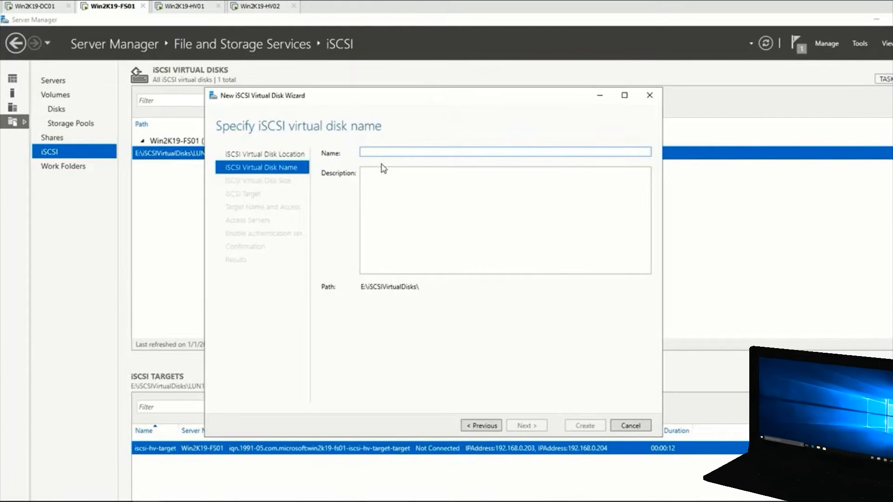
Name the second virtual disk LUN2 and set it to a dynamically expanding size of 501 GB.
type("LUN2")
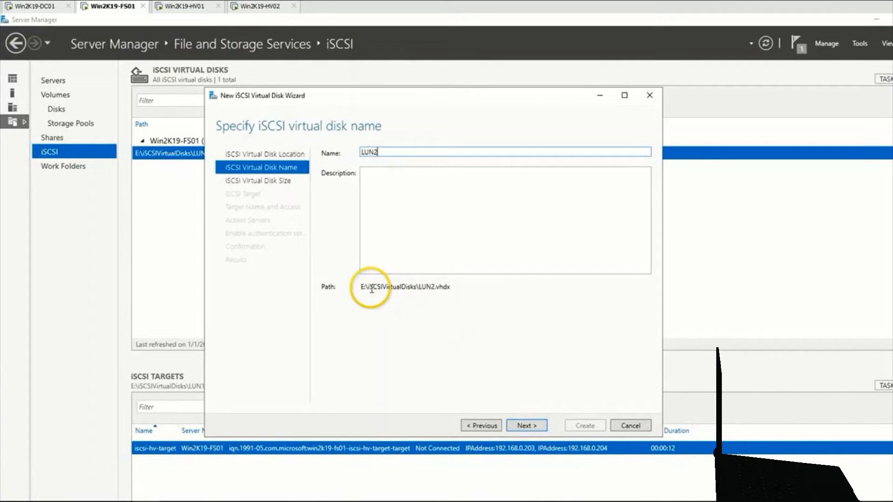
left_click_drag(358, 287, 480, 288)
left_click(526, 425)
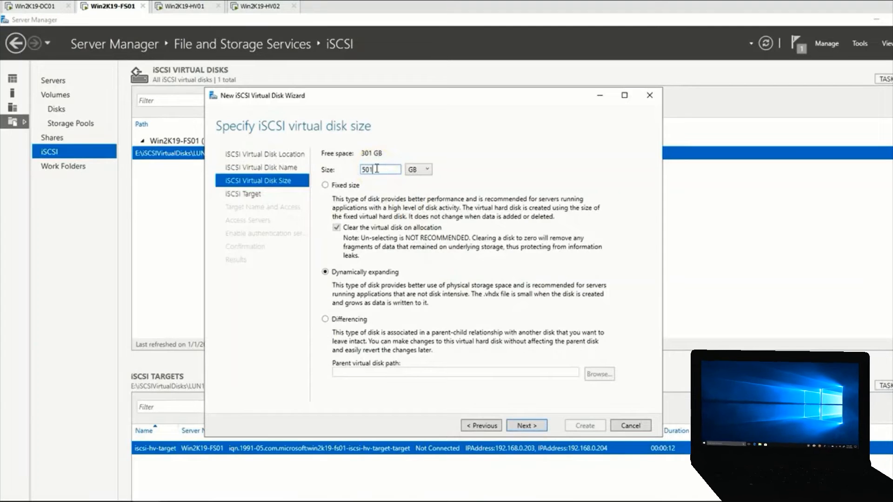
left_click_drag(361, 153, 383, 153)
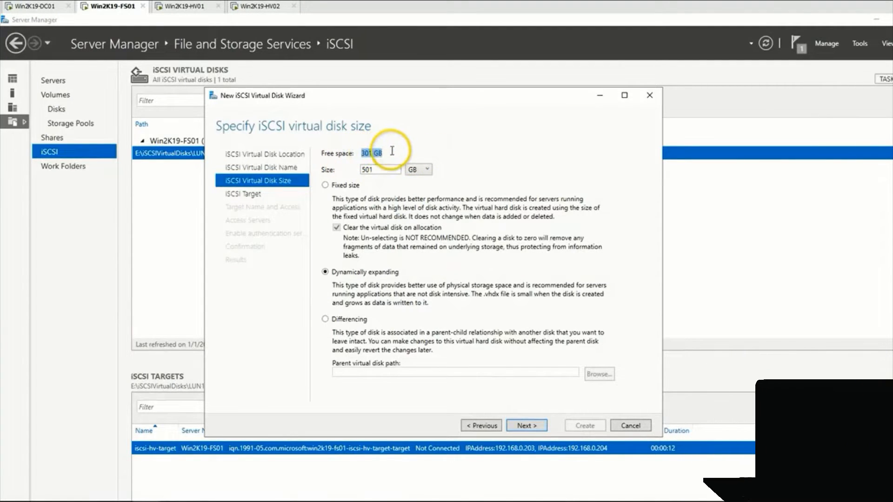
left_click(377, 169)
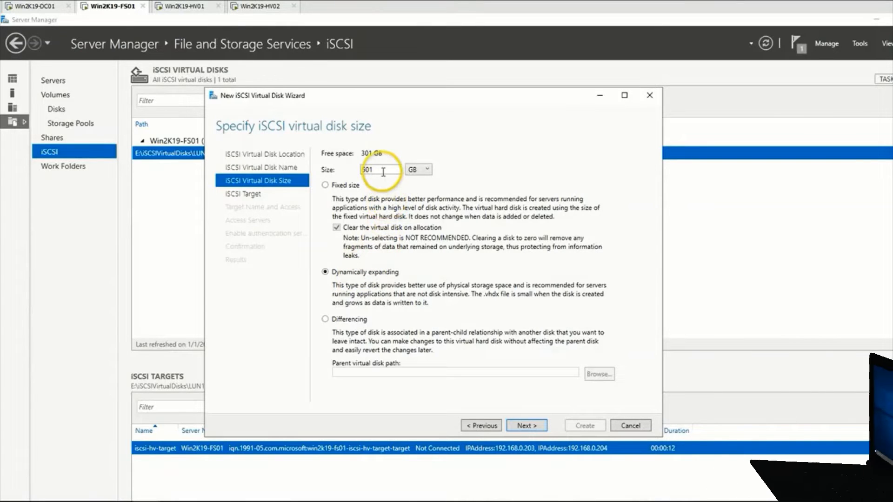
left_click_drag(390, 170, 361, 171)
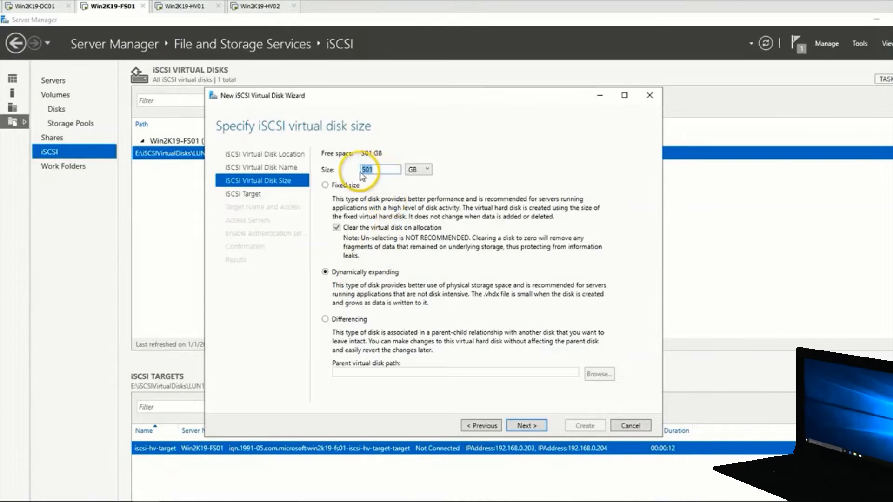
left_click(527, 426)
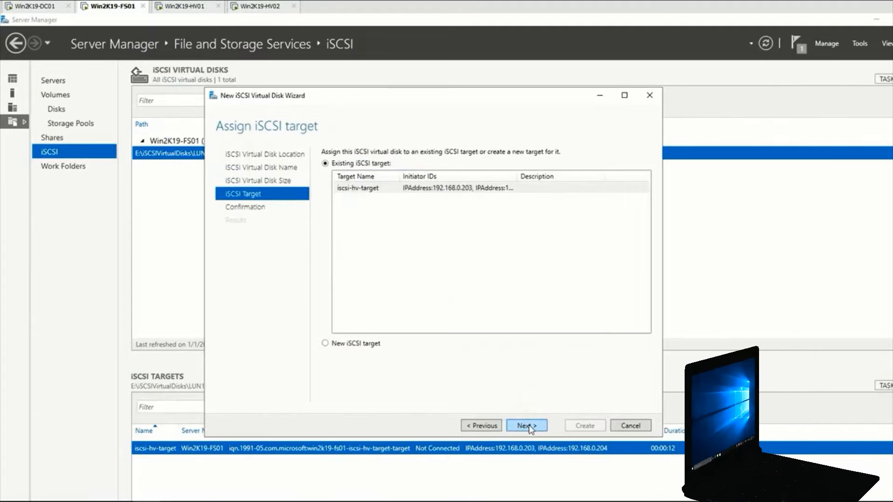
Assign LUN2 to the existing target iscsi-hv-target, create the virtual disk and close the wizard.
left_click(390, 189)
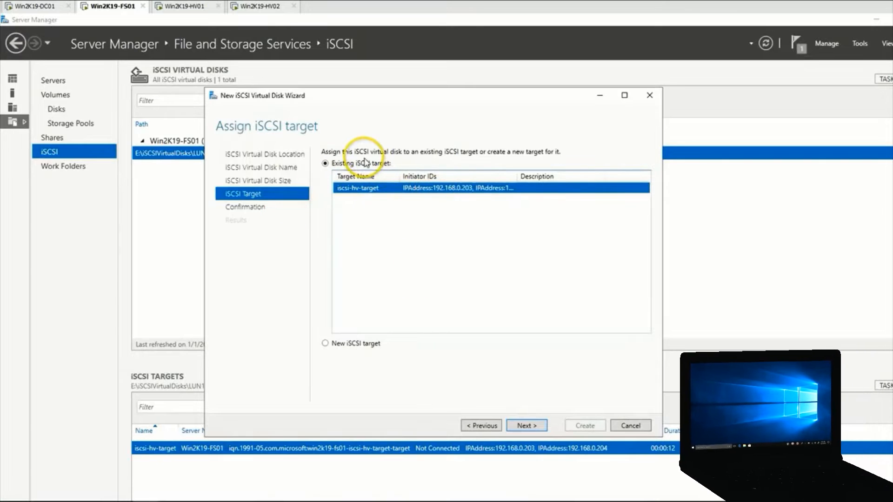
left_click(536, 428)
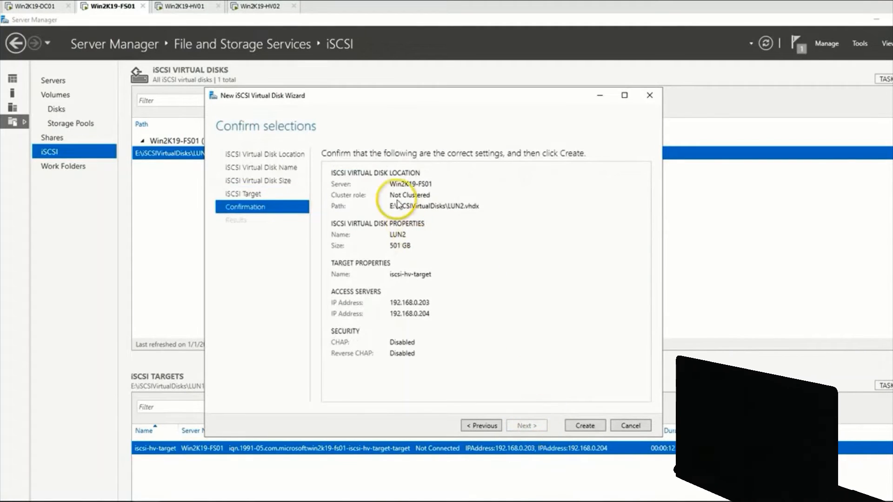
left_click(598, 427)
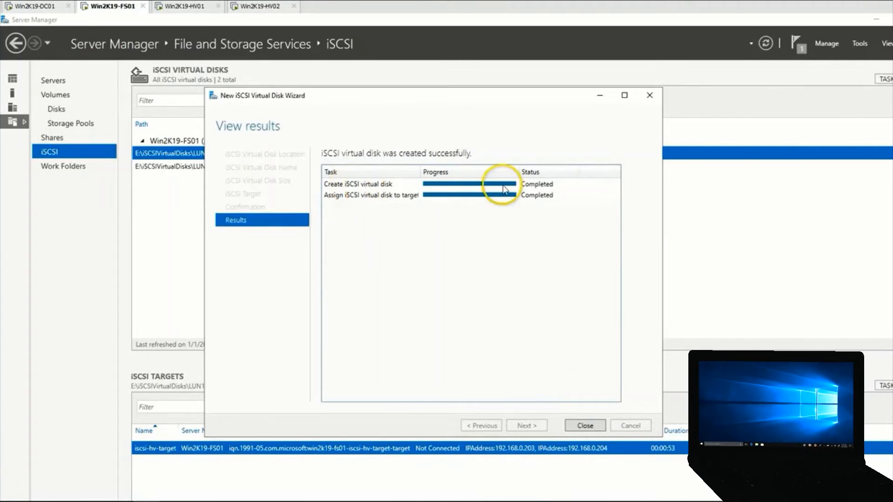
left_click(589, 431)
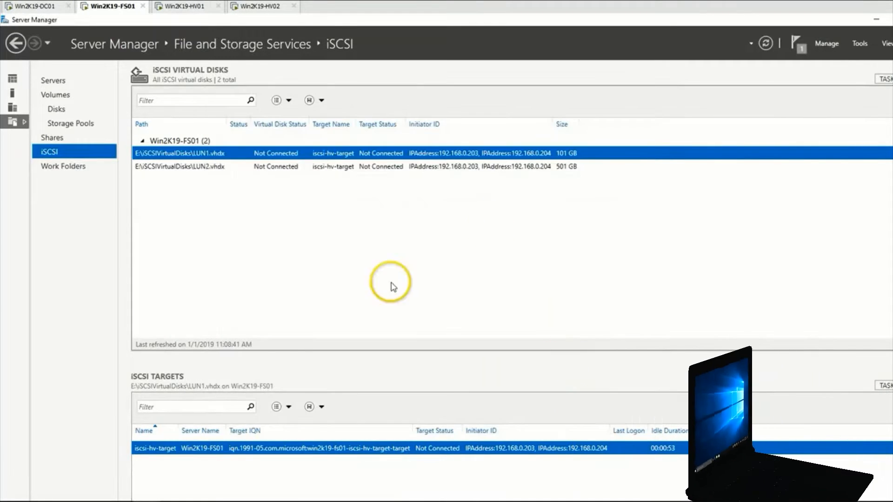
Browse to the iSCSIVirtualDisks folder on iSCSI-Disk (E:) in File Explorer to inspect the virtual disk files.
left_click(107, 501)
double_click(625, 248)
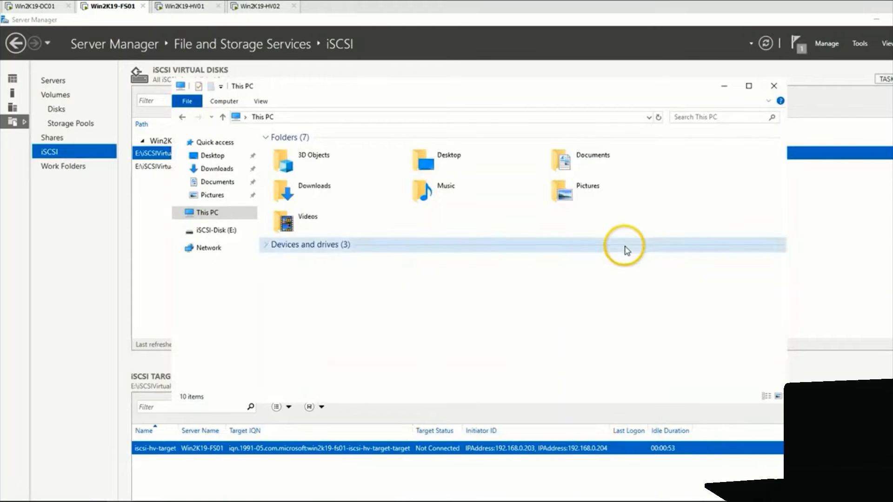
double_click(620, 250)
double_click(618, 265)
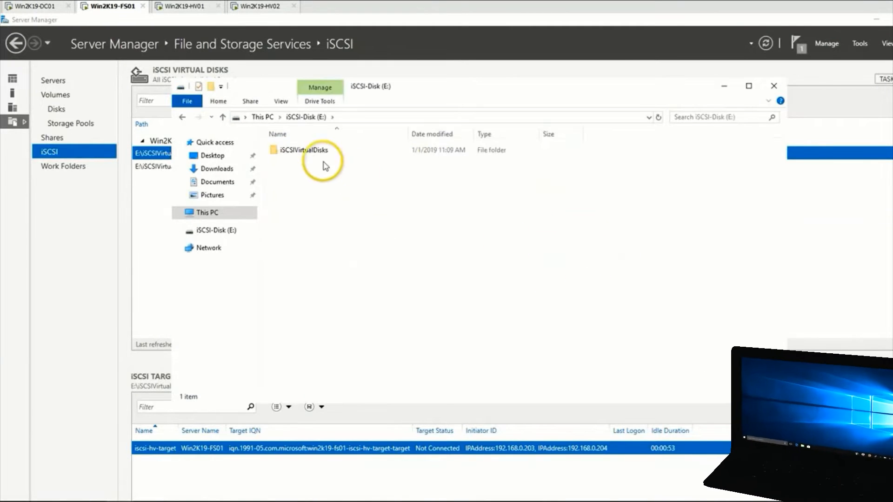
double_click(305, 155)
key("alt+F4")
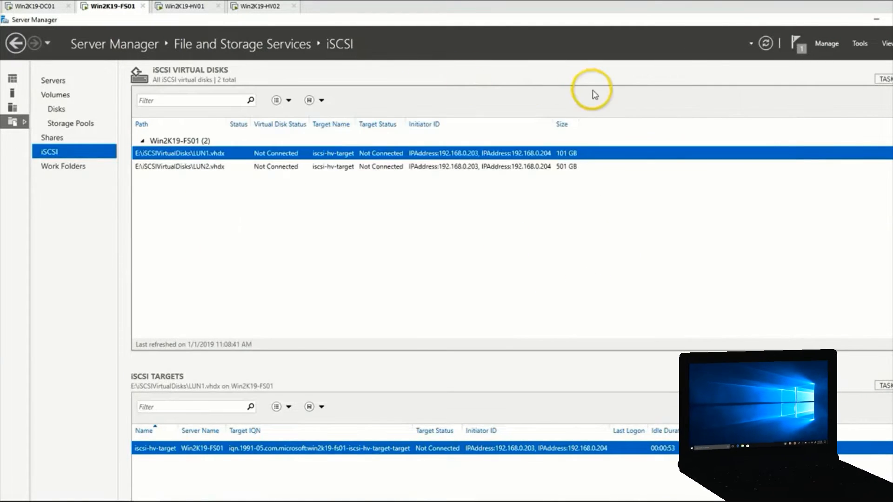
left_click(120, 501)
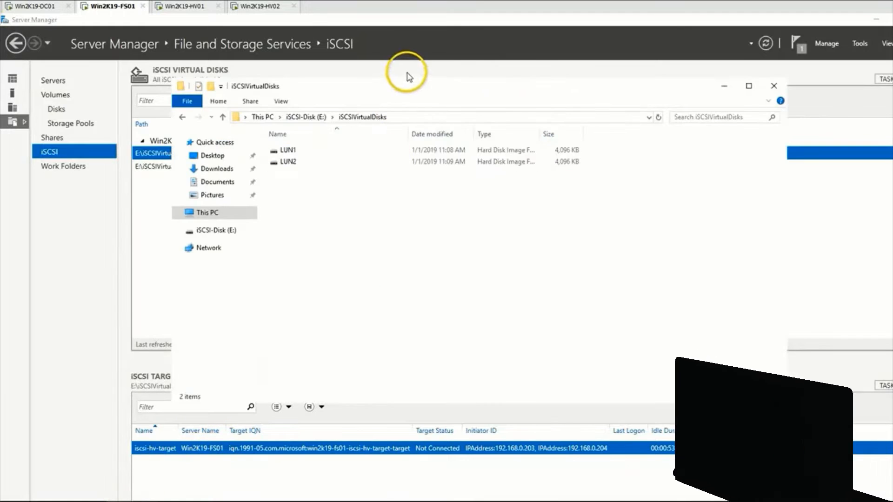
left_click_drag(409, 90, 491, 99)
Try to mount the LUN1 and LUN2 disk image files from the iSCSIVirtualDisks folder.
left_click(368, 158)
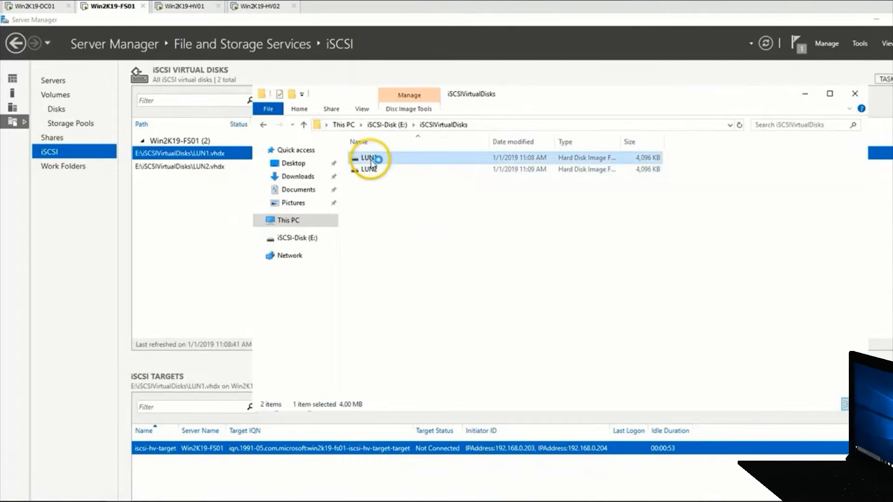
left_click(375, 170)
double_click(375, 171)
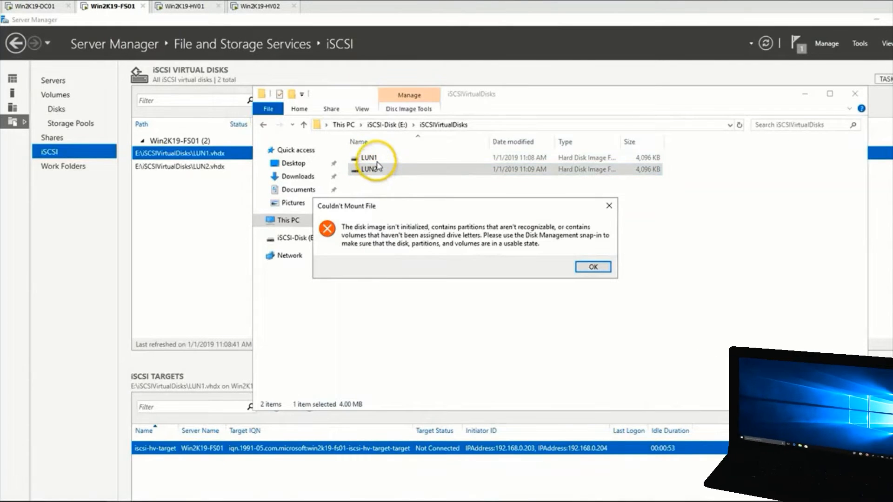
left_click(590, 266)
Check the drives under This PC and return to the iSCSI page in Server Manager.
left_click(287, 220)
right_click(486, 267)
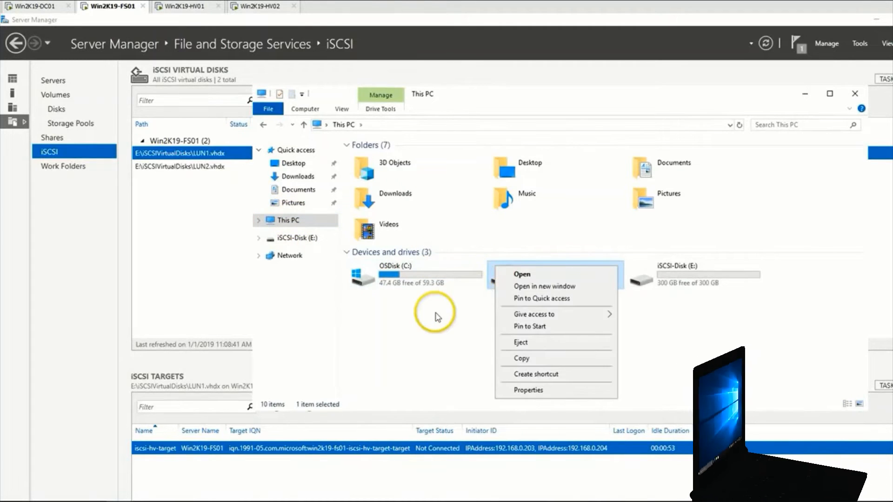
right_click(435, 313)
left_click(461, 356)
left_click(245, 205)
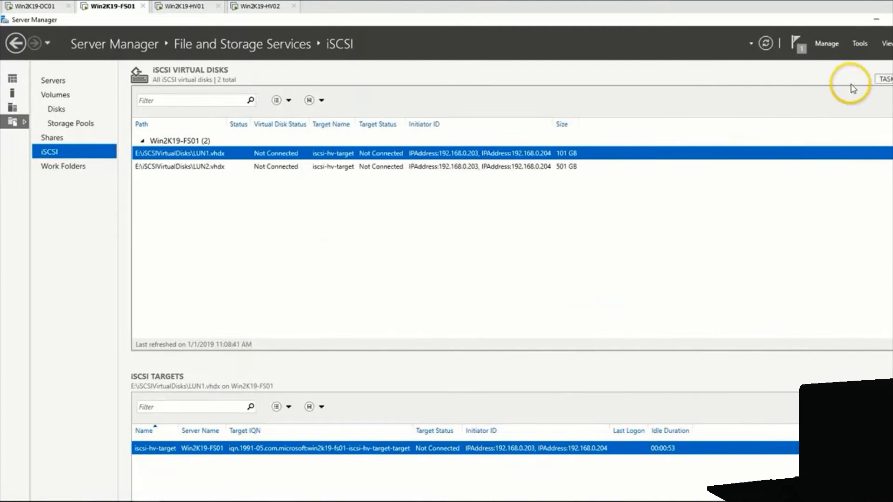
Refresh the iSCSI virtual disks list and review the target details of LUN2 and LUN1.
left_click(879, 83)
left_click(869, 117)
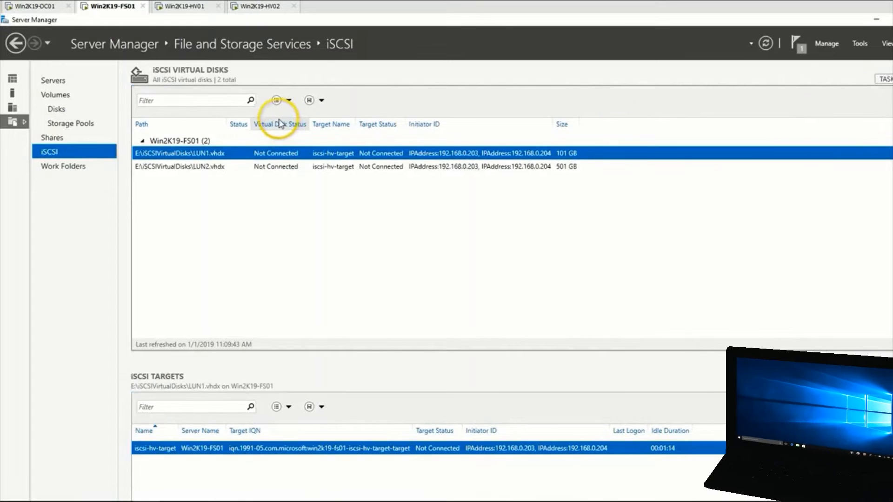
left_click(278, 171)
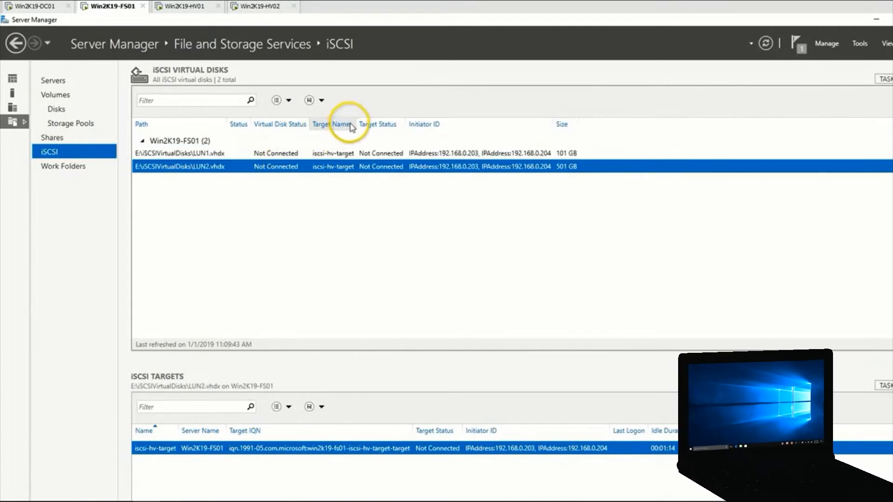
left_click(385, 159)
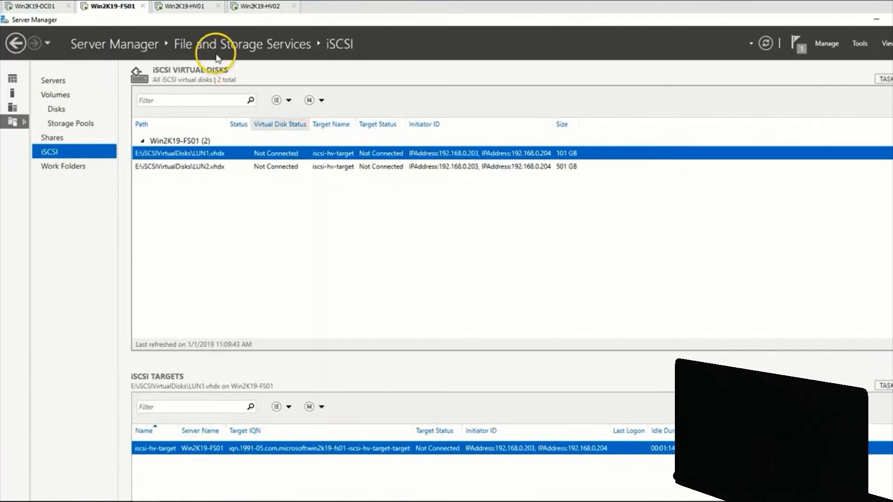
Switch to Win2K19-HV01 and check the MPIO properties for iSCSI device support and multi-path discovery.
left_click(191, 13)
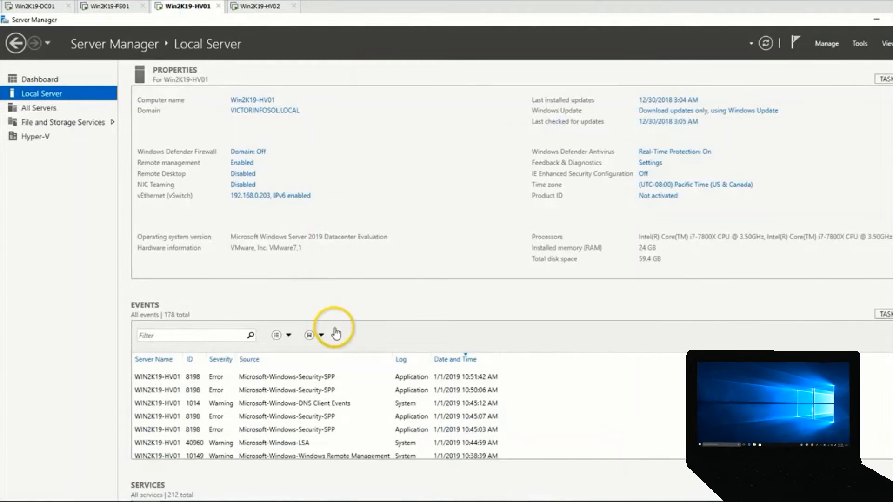
left_click(858, 43)
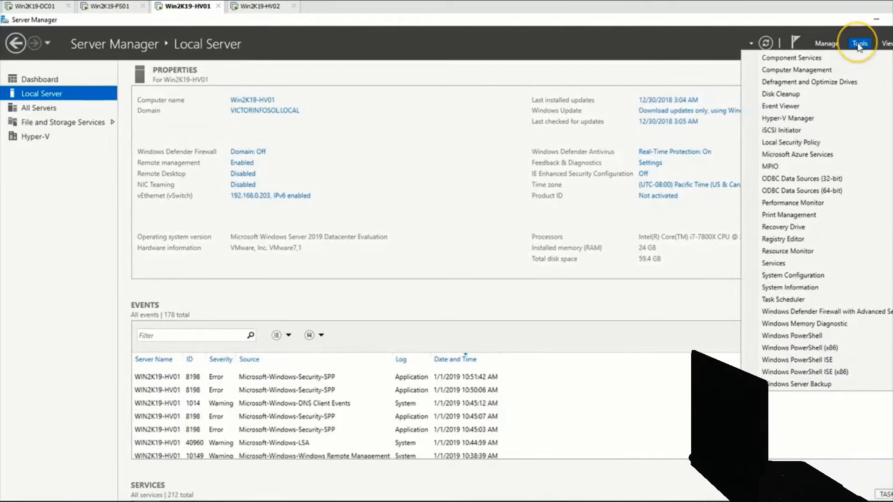
left_click(790, 170)
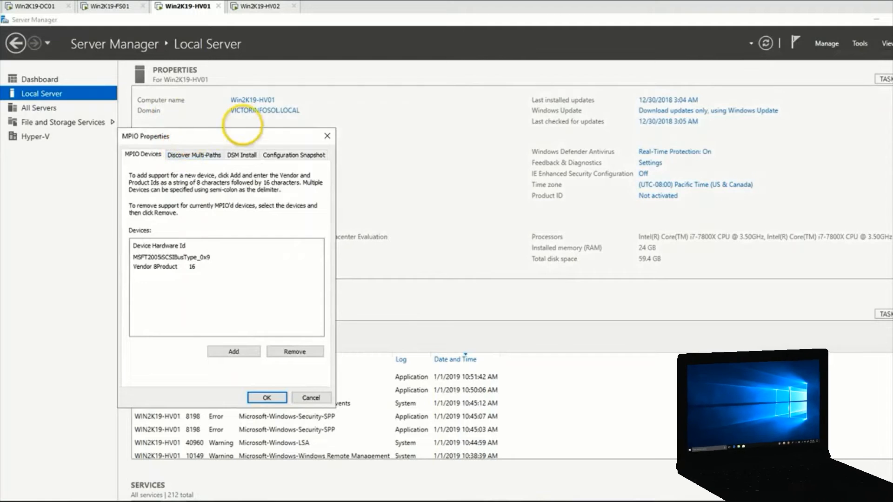
left_click(871, 20)
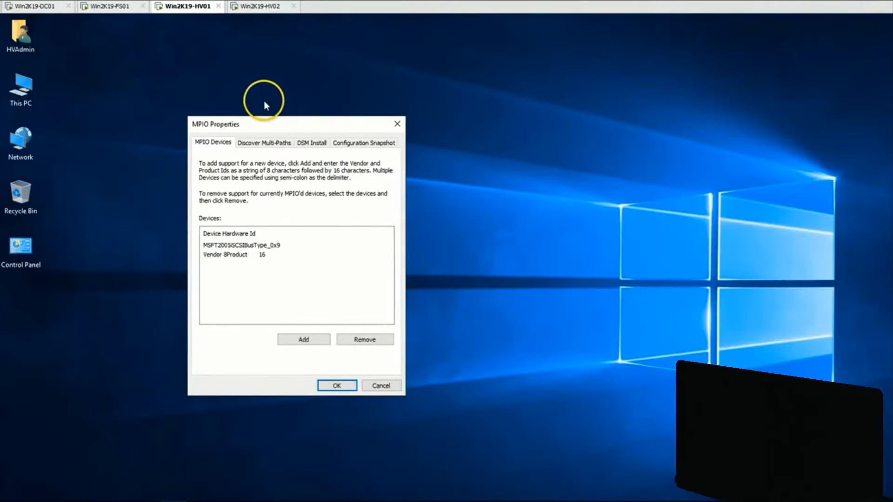
left_click_drag(243, 128, 308, 123)
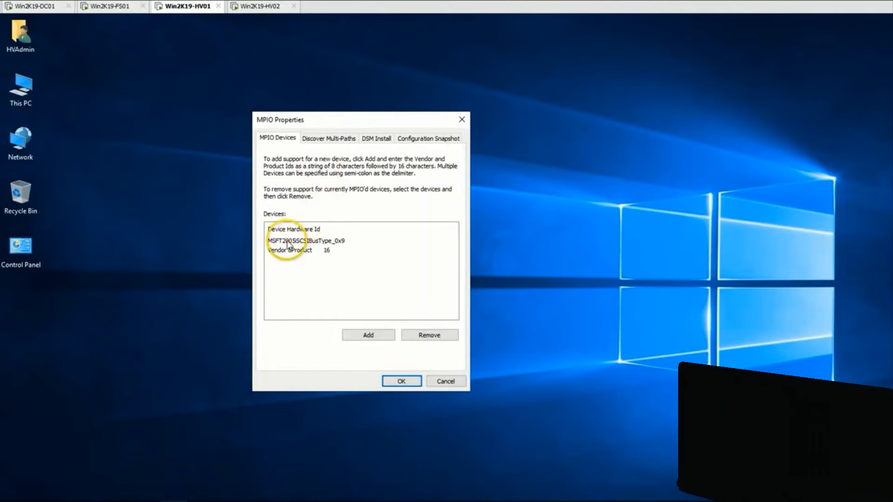
left_click(325, 138)
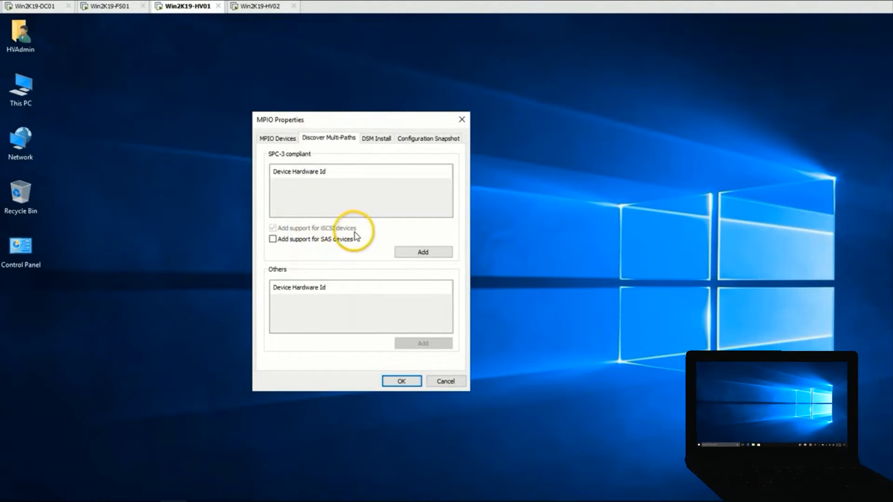
left_click(279, 139)
left_click(402, 382)
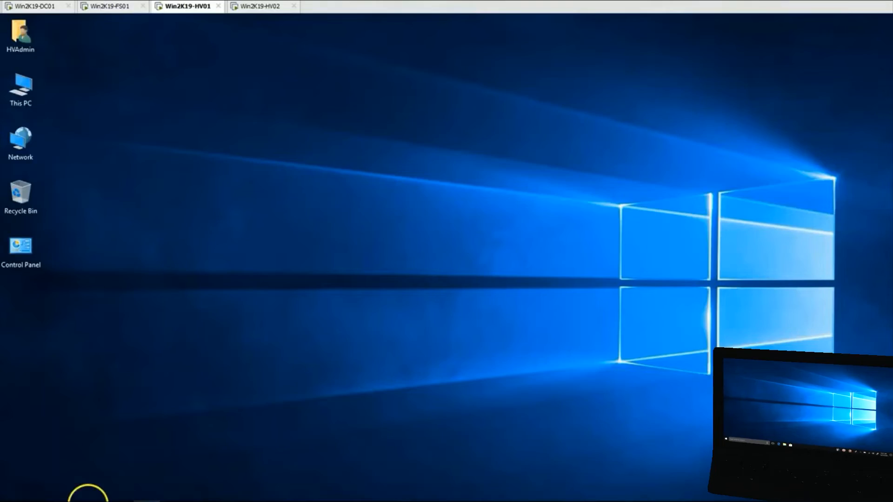
Open Disk Management on Win2K19-HV01 and maximize its window.
key("super+x")
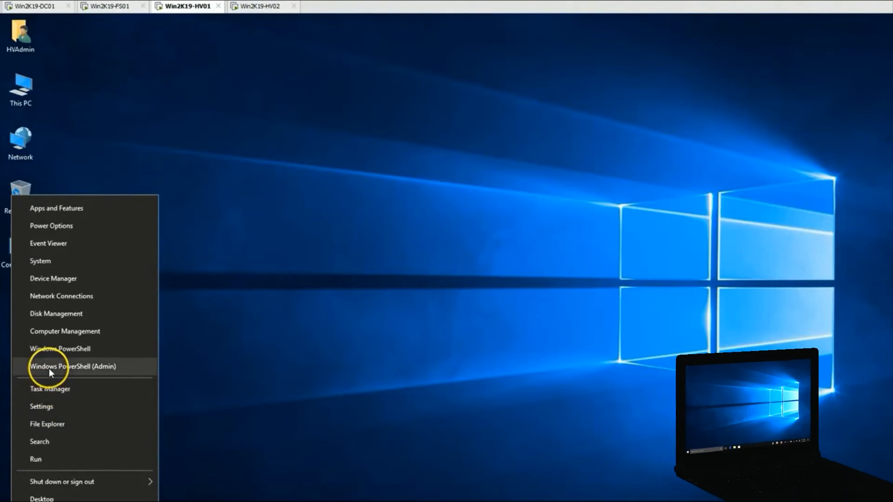
left_click(59, 314)
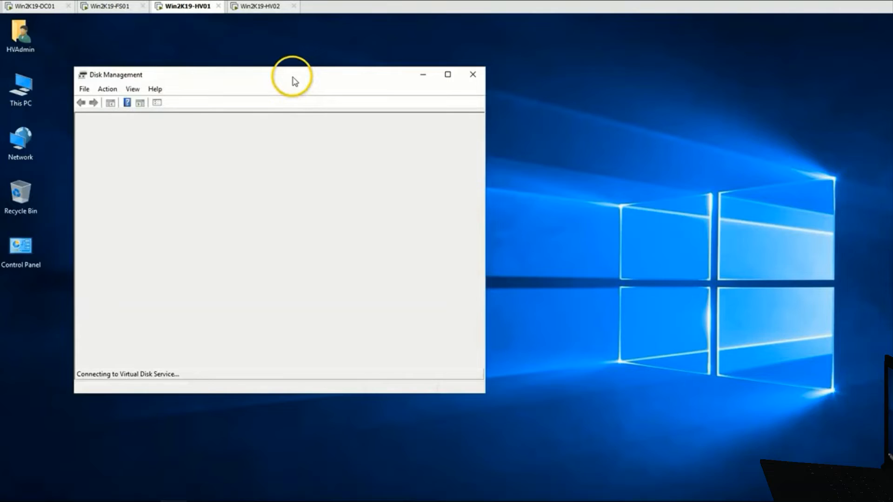
double_click(292, 69)
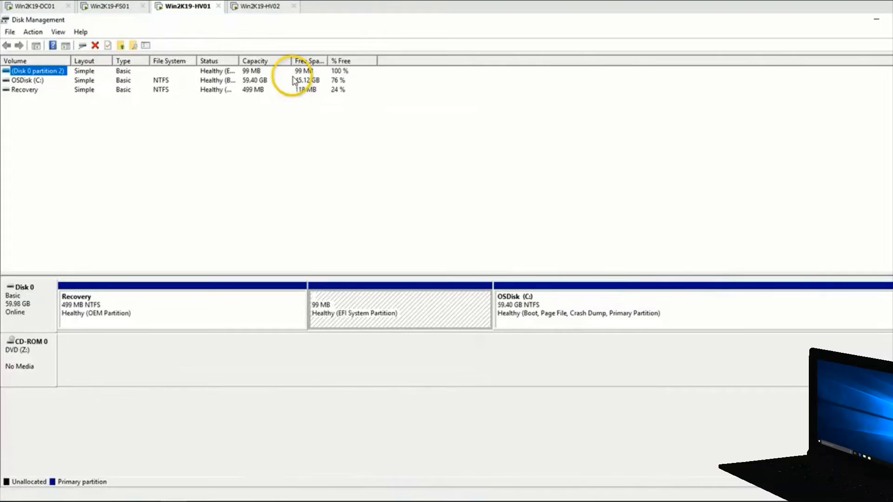
Open the iSCSI Initiator on Win2K19-HV01 and set the Microsoft iSCSI service to start now and at every restart.
left_click(151, 499)
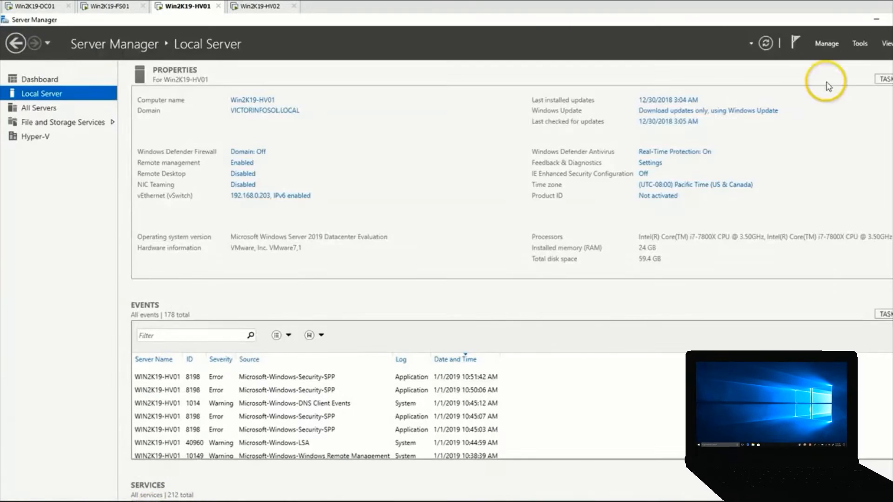
left_click(860, 44)
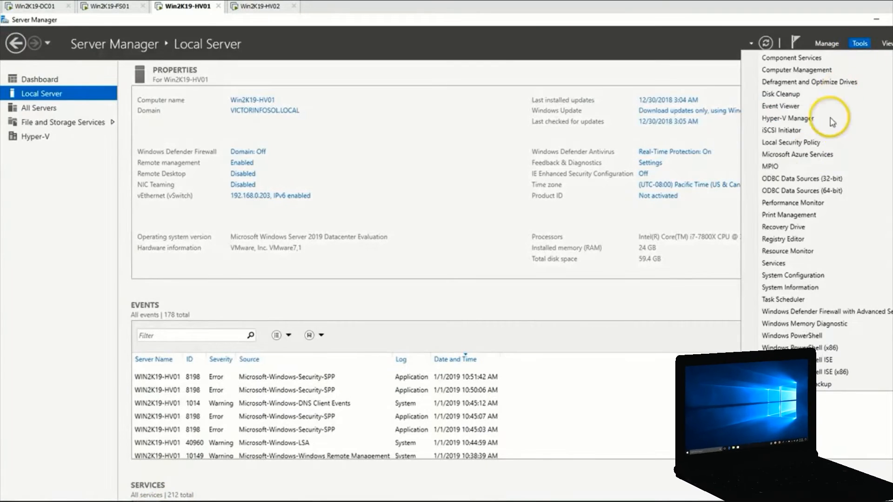
left_click(786, 131)
left_click(877, 20)
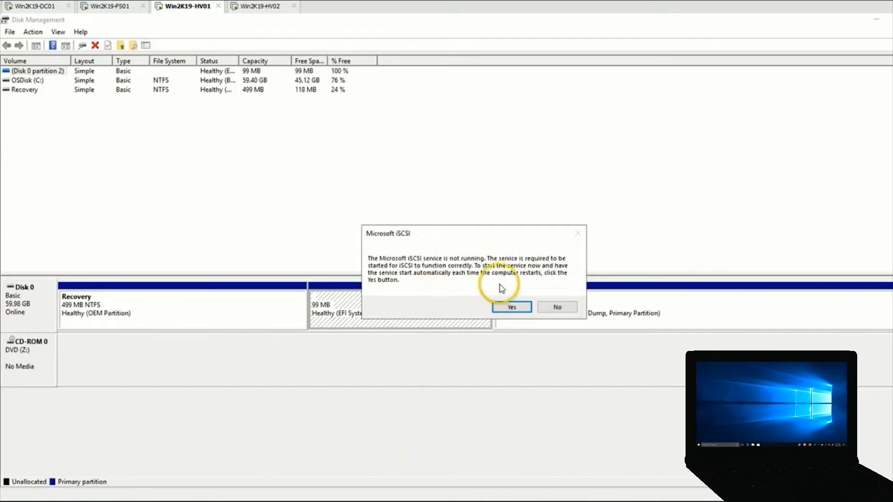
left_click(510, 309)
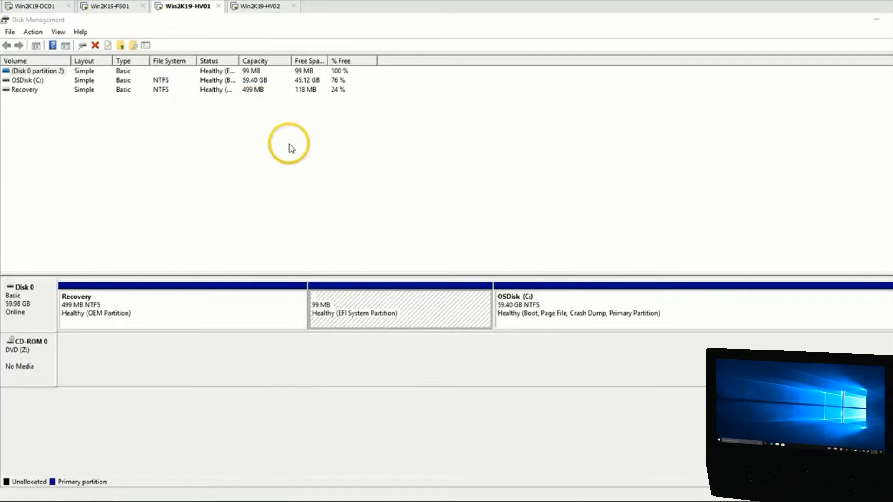
left_click_drag(206, 56, 451, 65)
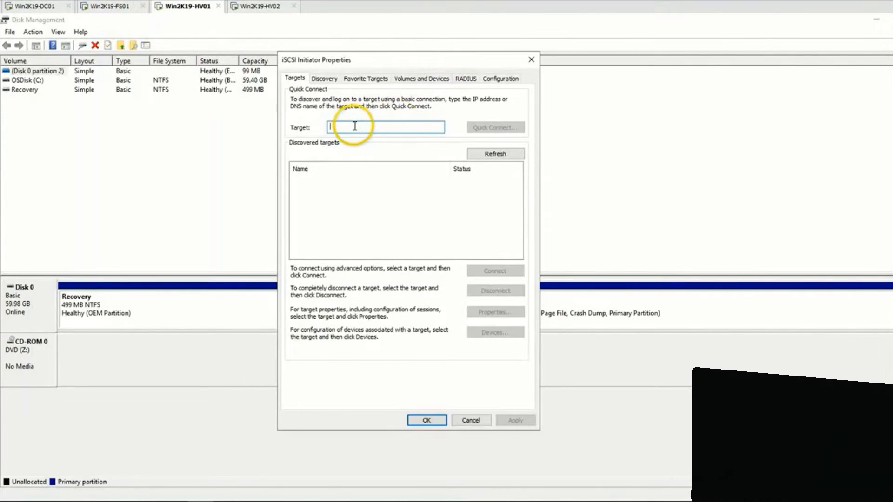
Look up the Ethernet0 IP address of Win2K19-FS01 in its local server properties.
left_click(123, 6)
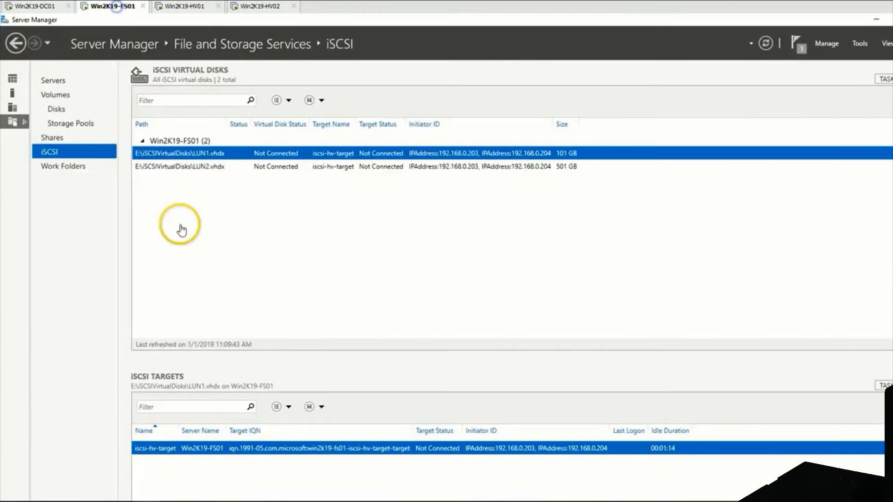
left_click(11, 80)
left_click(29, 93)
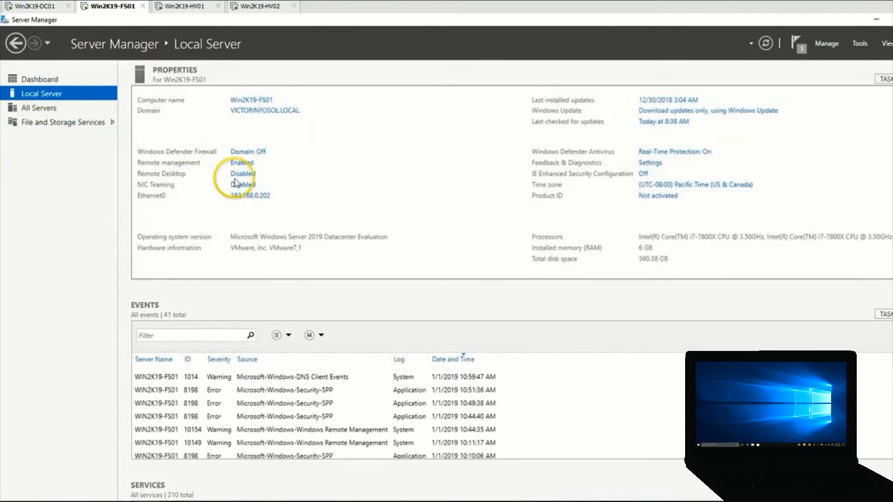
Quick-connect the iSCSI Initiator on Win2K19-HV01 to the target server 192.168.0.202 and finish the connection dialog.
left_click(361, 125)
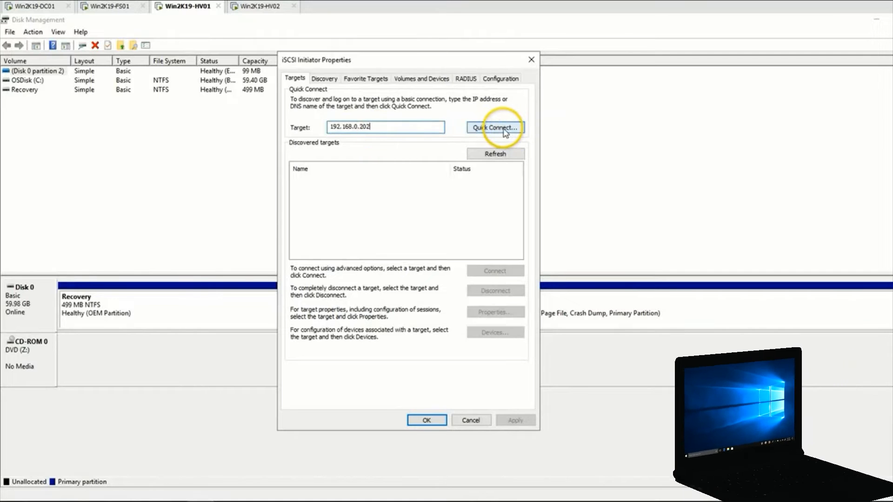
left_click(478, 134)
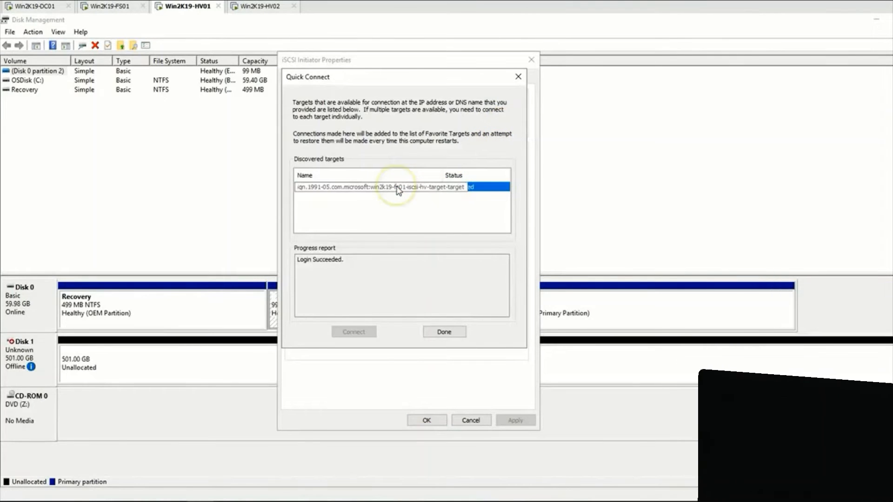
left_click(444, 331)
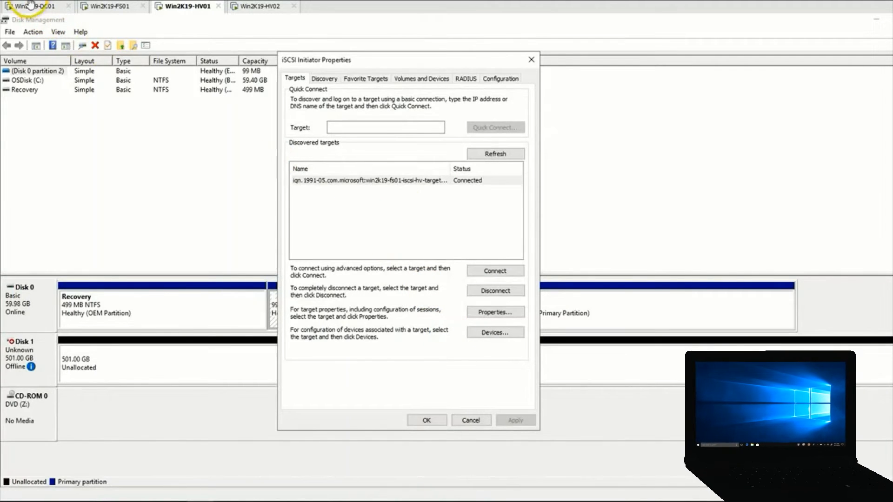
Rescan the disks in Disk Management on Win2K19-HV01 and select the unallocated space of Disk 2.
left_click(397, 183)
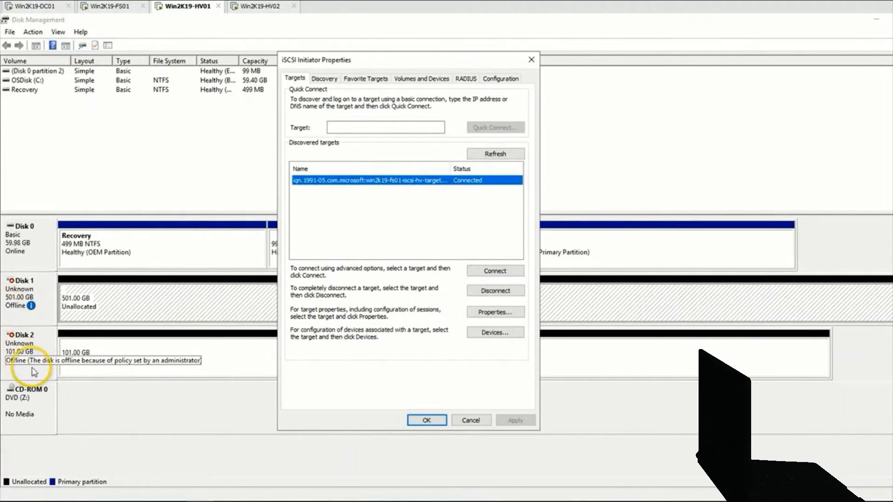
left_click(33, 32)
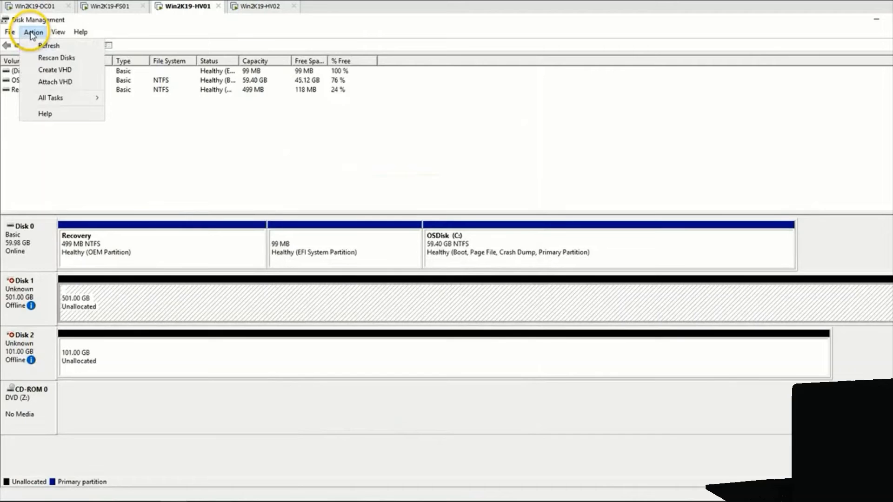
left_click(53, 62)
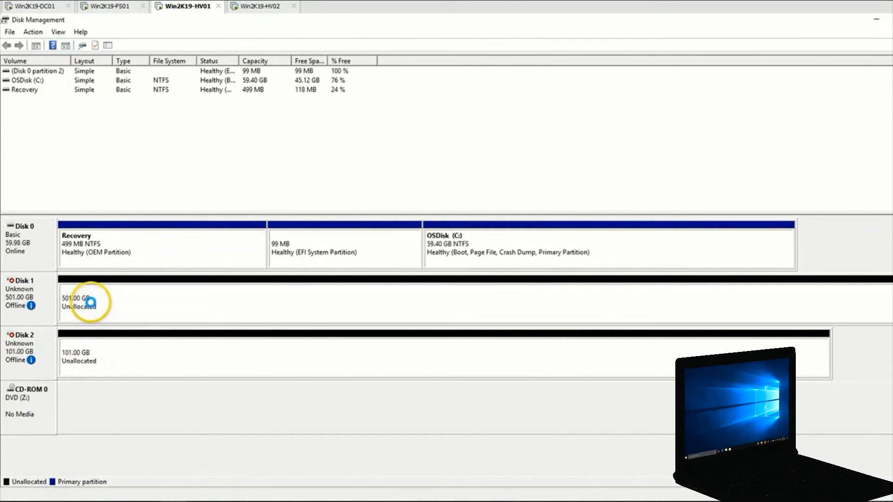
left_click(100, 356)
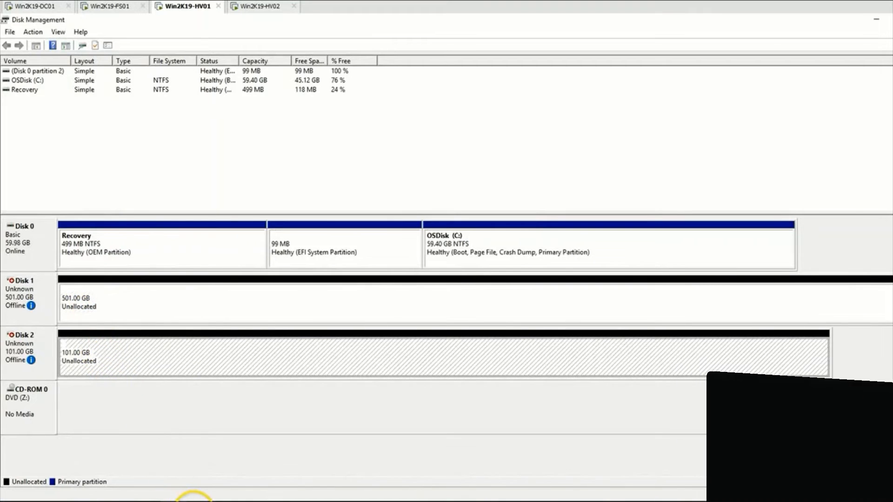
Connect Win2K19-HV01 to the discovered iSCSI target with multi-path enabled and close the iSCSI Initiator properties.
left_click(193, 501)
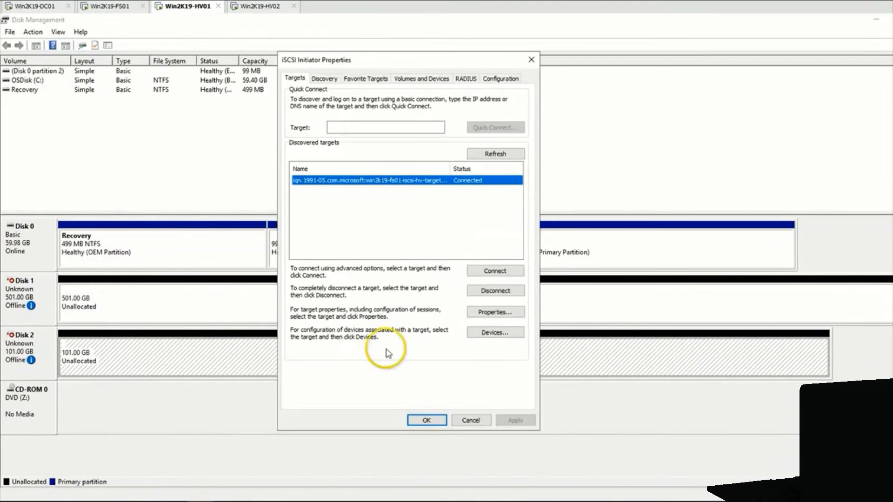
left_click(494, 271)
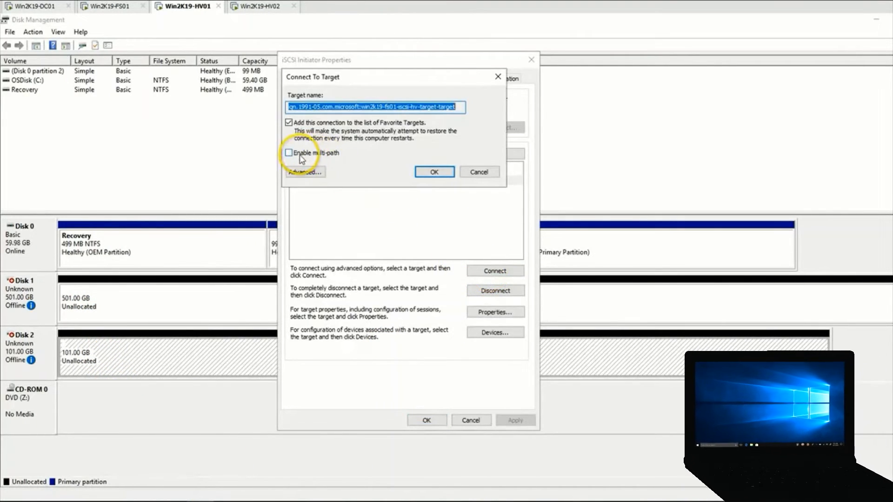
left_click(318, 156)
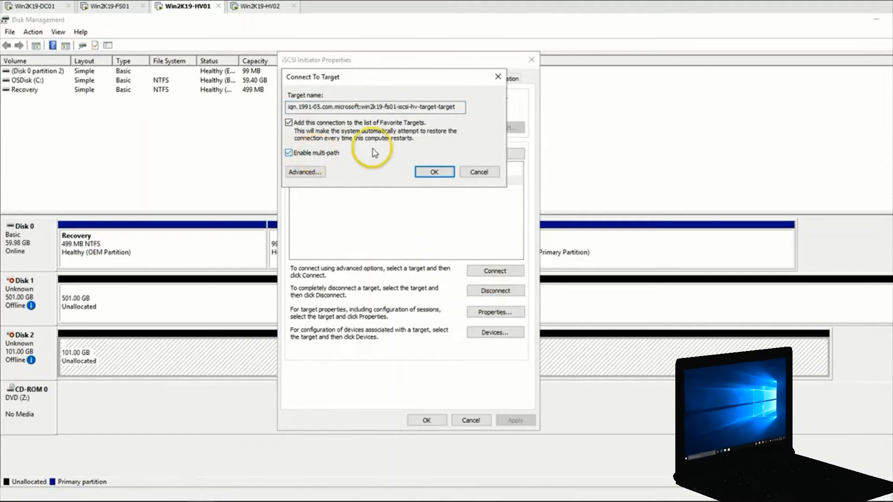
left_click(435, 172)
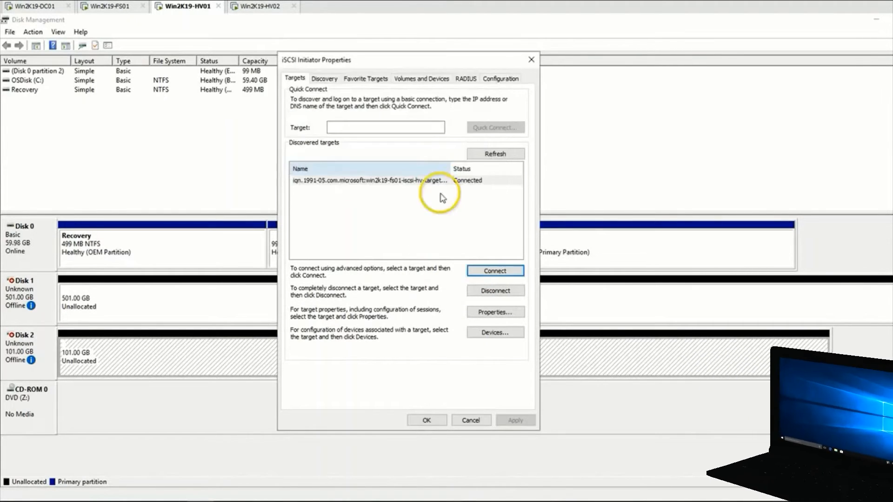
left_click(427, 420)
Enlarge the disk layout area and bring Disk 1 and Disk 2 online on Win2K19-HV01.
left_click_drag(282, 216, 284, 154)
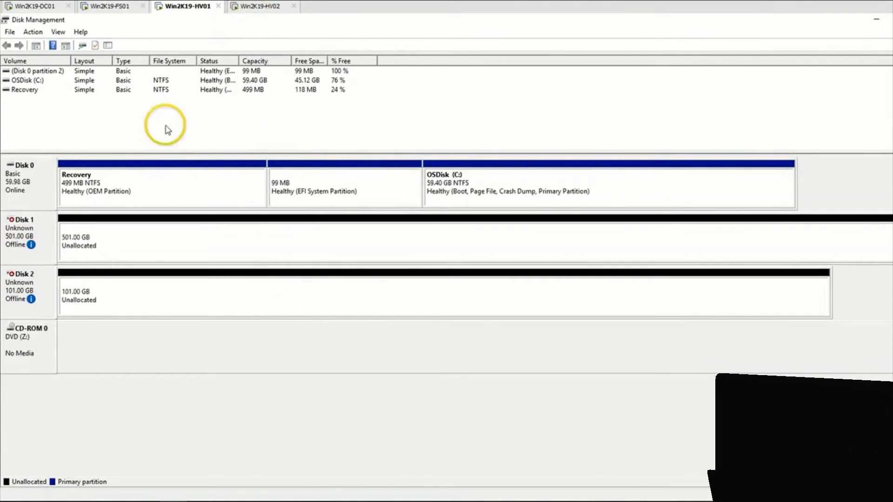
right_click(53, 232)
left_click(60, 235)
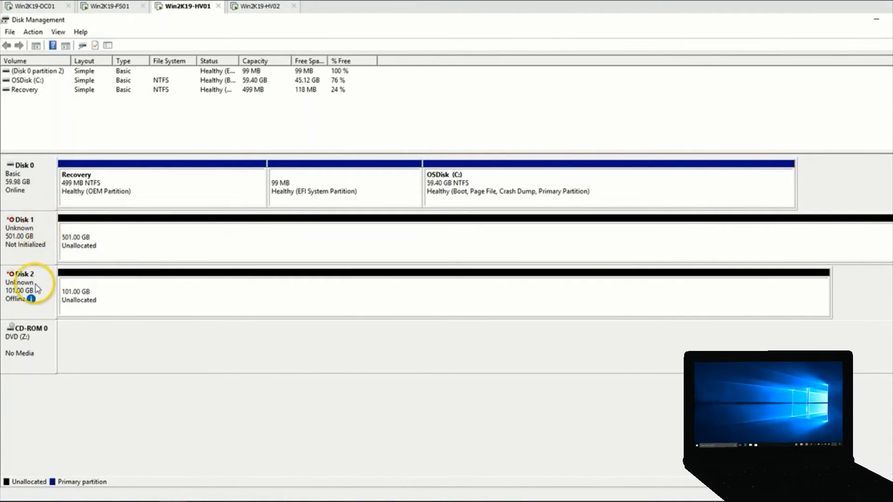
right_click(56, 286)
left_click(63, 291)
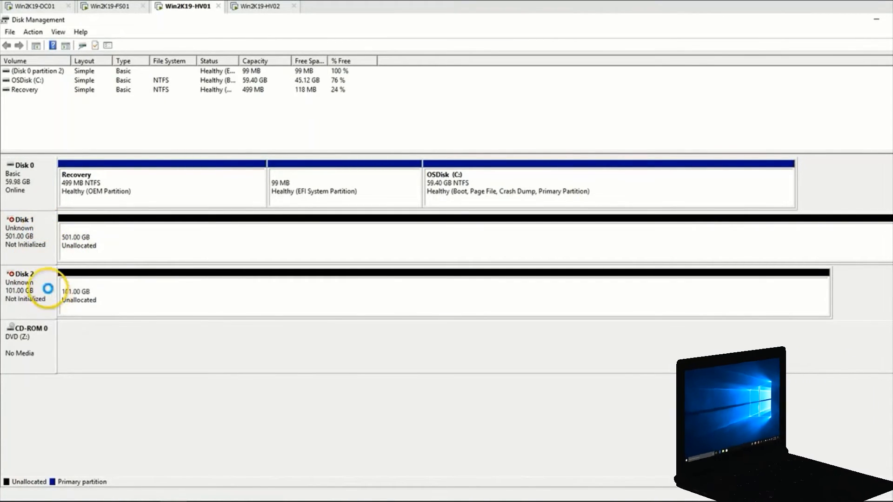
Initialize Disk 1 and Disk 2 with the GPT (GUID Partition Table) partition style.
right_click(44, 248)
left_click(77, 251)
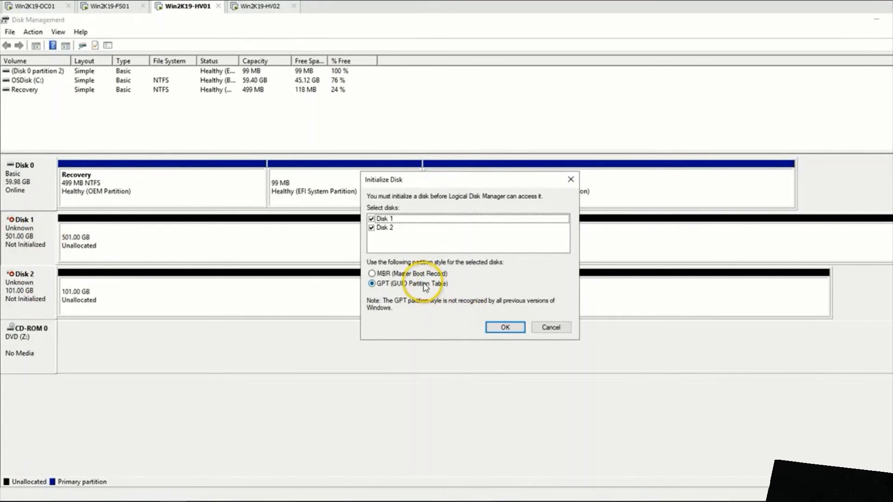
left_click(511, 328)
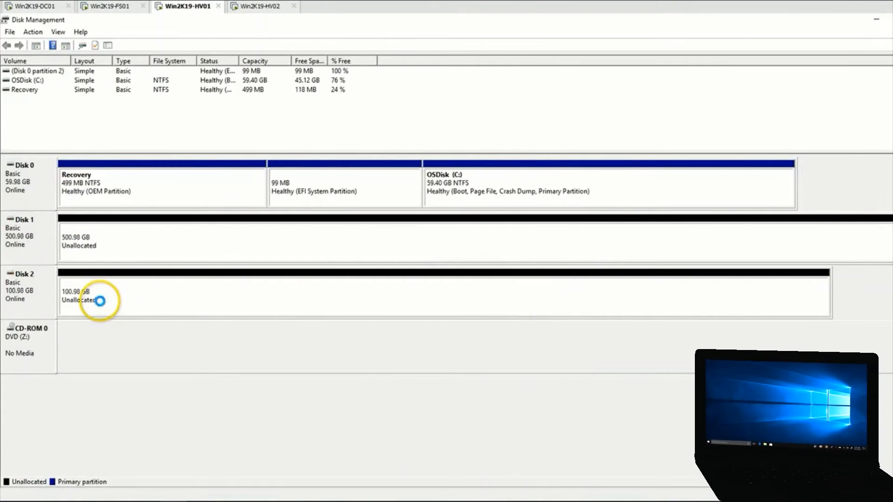
Create a full-size simple volume on Disk 2, quick-formatted as NTFS with the volume label LUN1.
right_click(135, 293)
left_click(144, 300)
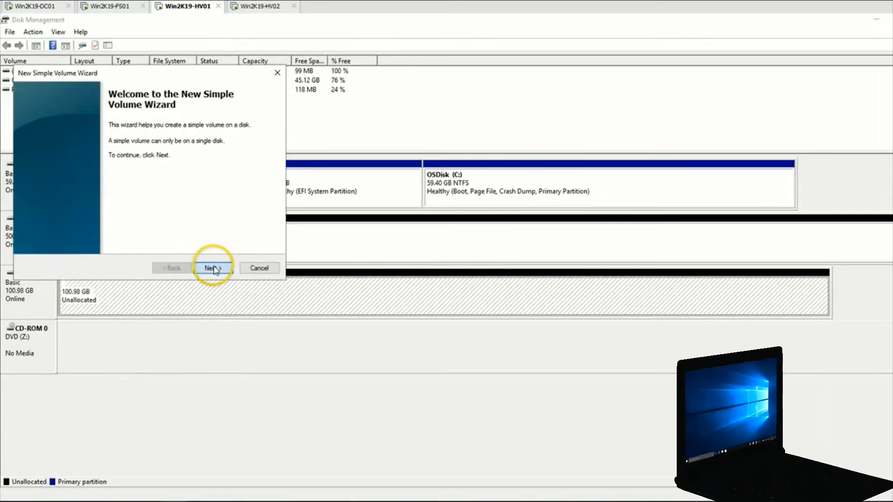
left_click(213, 269)
left_click(213, 269)
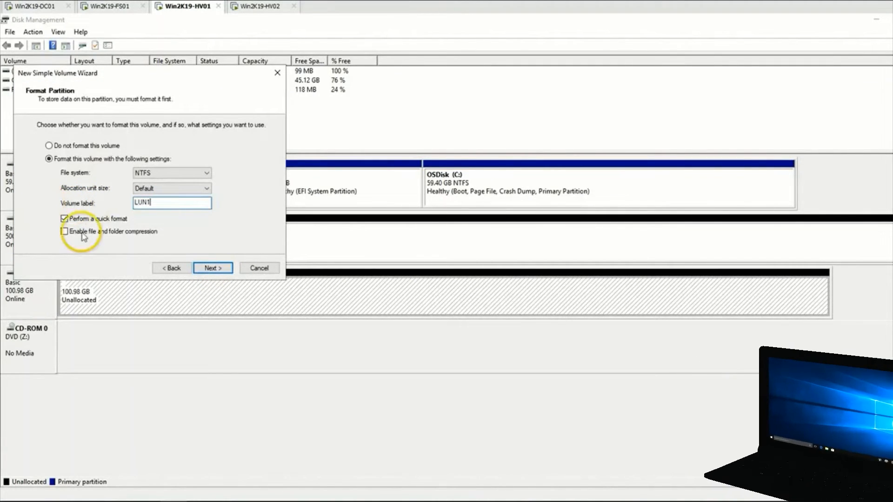
left_click(213, 268)
left_click(213, 268)
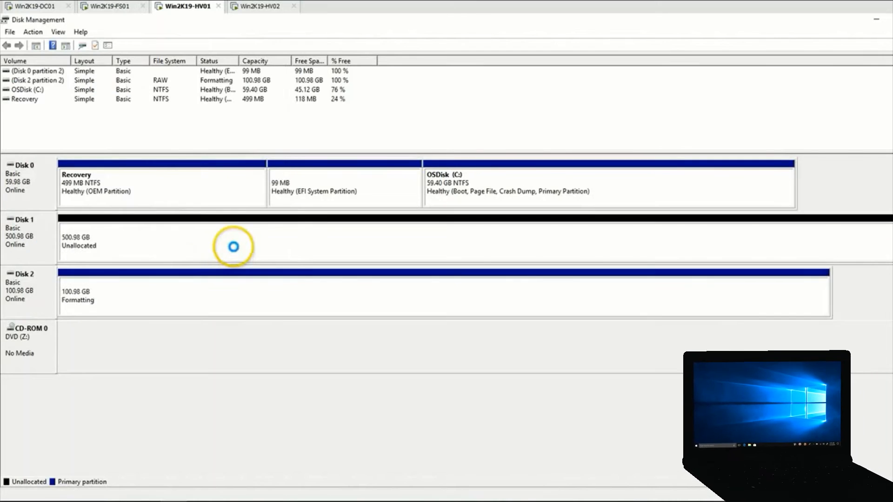
Create a full-size simple volume on Disk 1 with drive letter E, quick-formatted as NTFS and labelled LUN2.
left_click(234, 246)
right_click(247, 233)
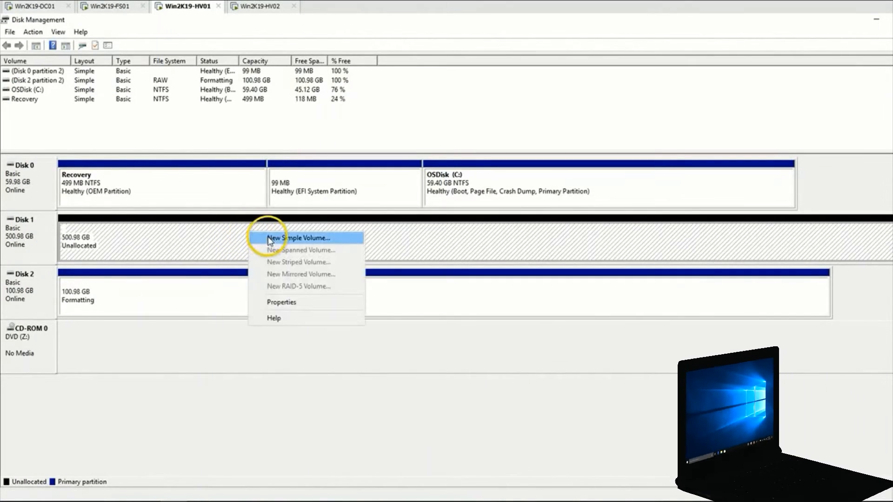
right_click(223, 242)
left_click(247, 241)
left_click(227, 270)
left_click(227, 270)
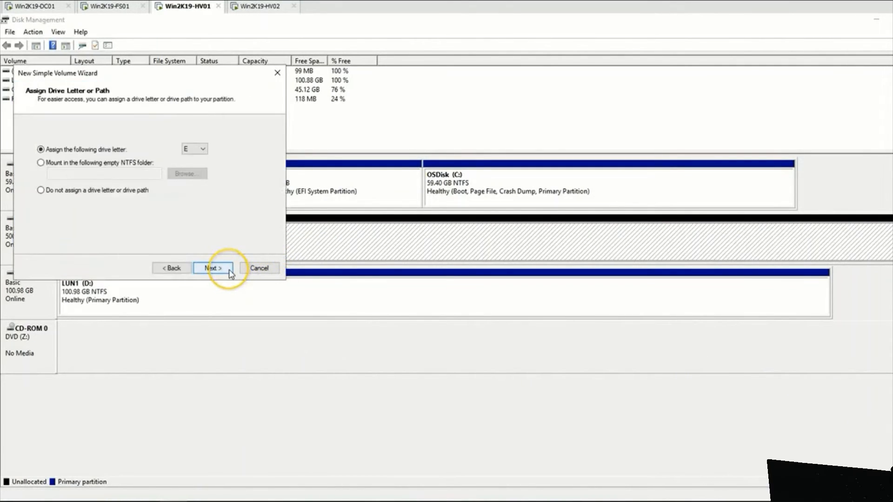
left_click(230, 272)
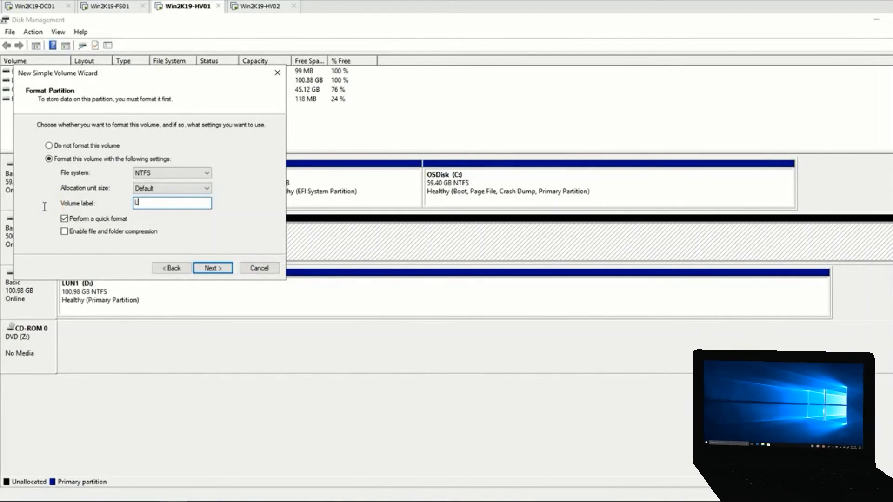
left_click(210, 269)
left_click(224, 268)
Minimize Disk Management and check the LUN1 and LUN2 drives in This PC on Win2K19-HV01.
mouse_move(173, 500)
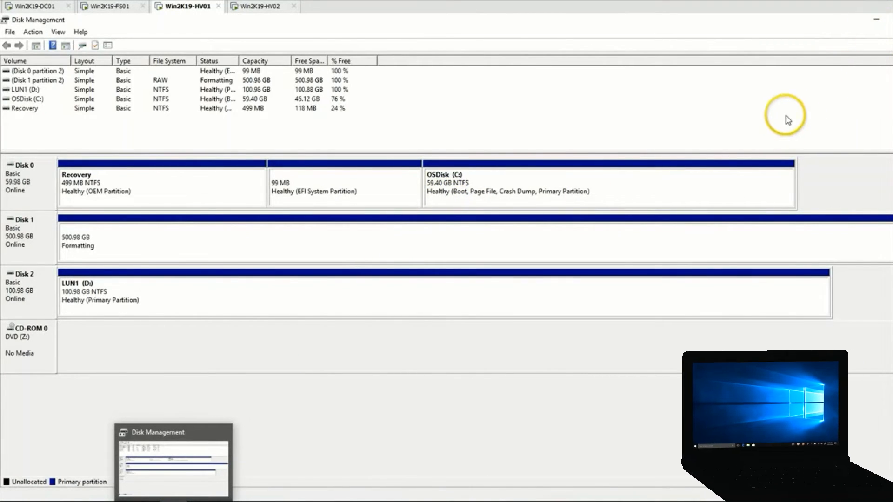
left_click(875, 19)
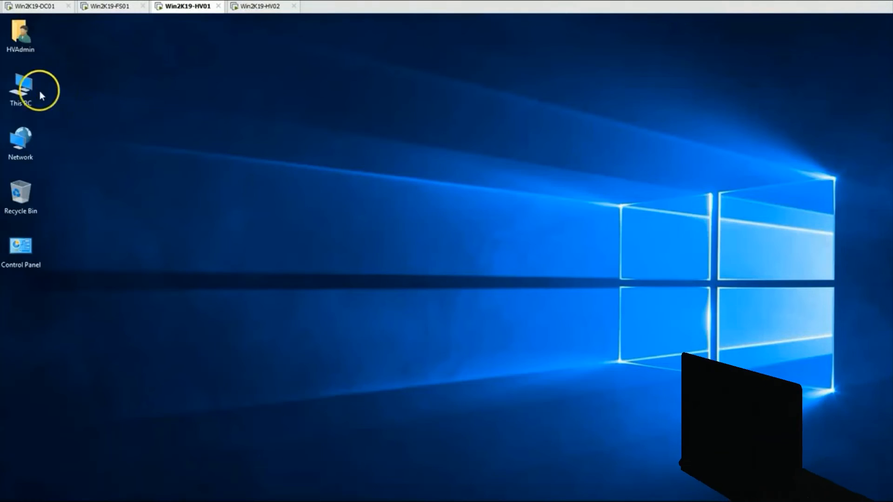
key("Return")
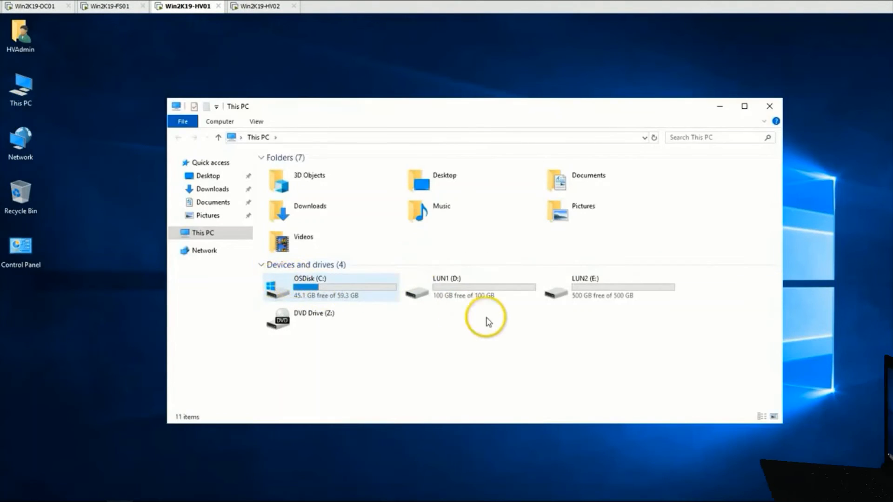
left_click_drag(502, 112, 413, 77)
left_click(399, 253)
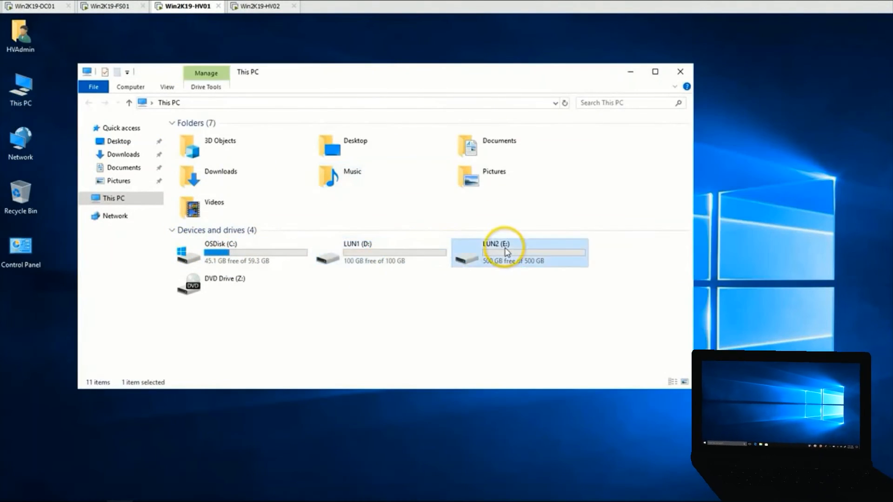
left_click(461, 319)
left_click(374, 256)
right_click(409, 318)
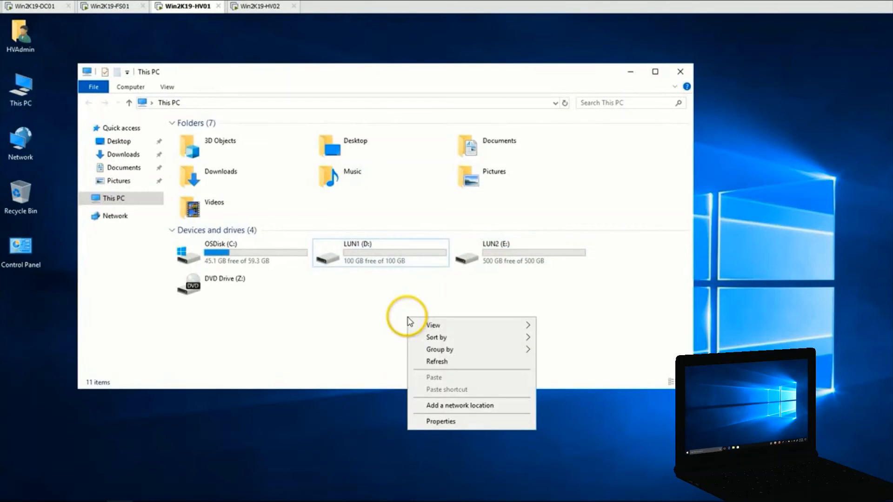
left_click(427, 361)
left_click(516, 259)
left_click(464, 348)
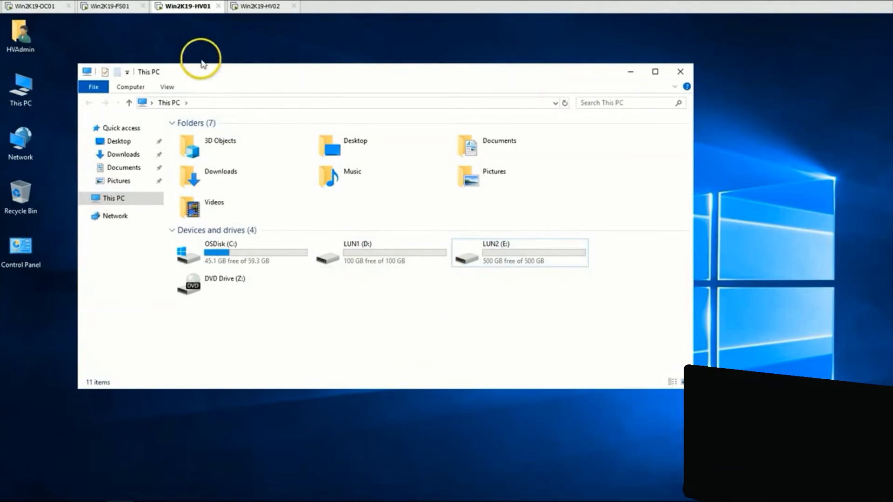
Switch to Win2K19-HV02, open the iSCSI Initiator and set the Microsoft iSCSI service to start now and at every restart.
left_click(253, 8)
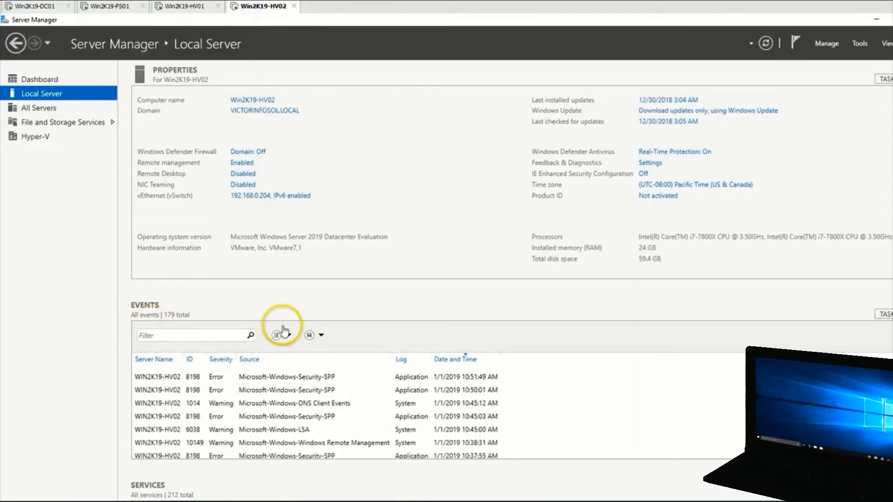
left_click(857, 43)
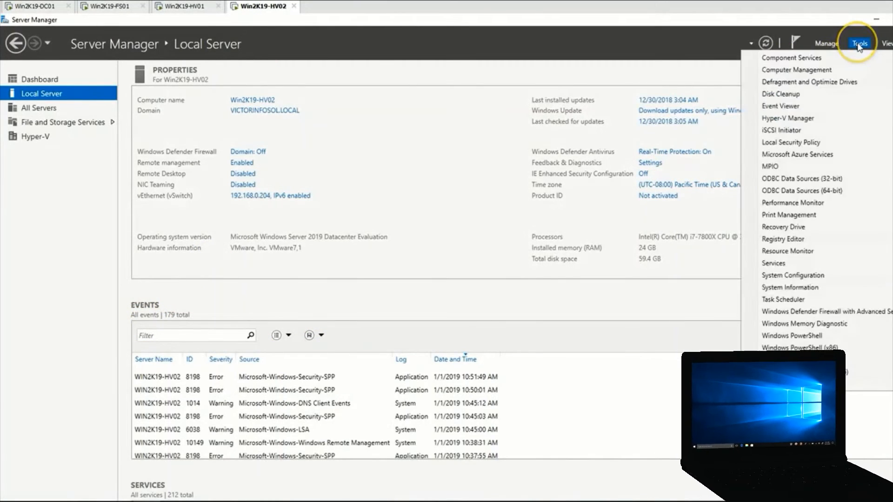
left_click(799, 132)
left_click(876, 20)
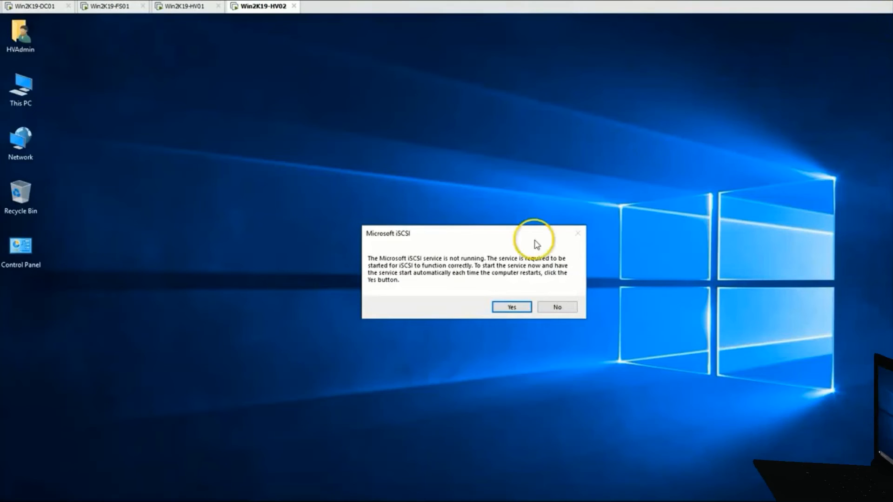
left_click(512, 308)
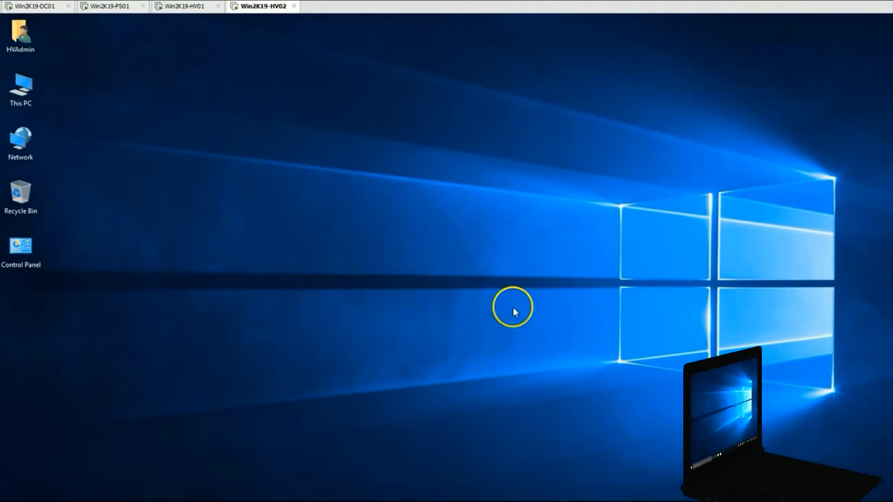
Open Disk Management on Win2K19-HV02 and maximize its window.
key("super+x")
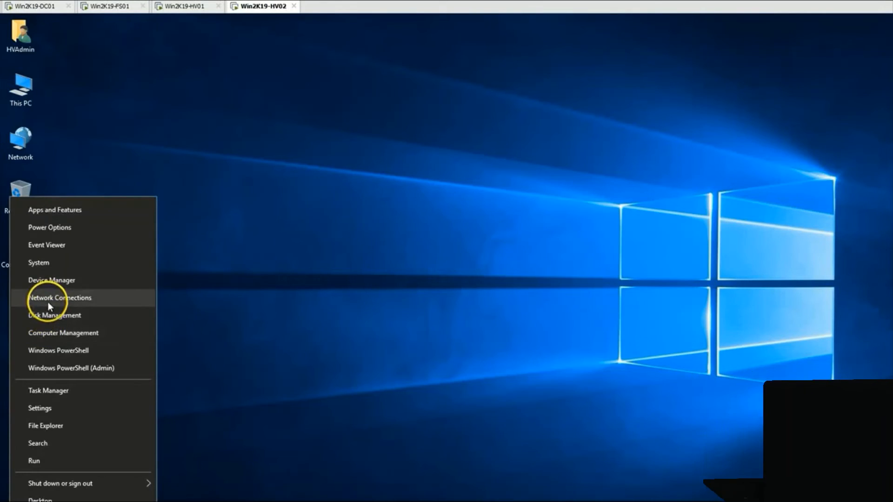
left_click(46, 316)
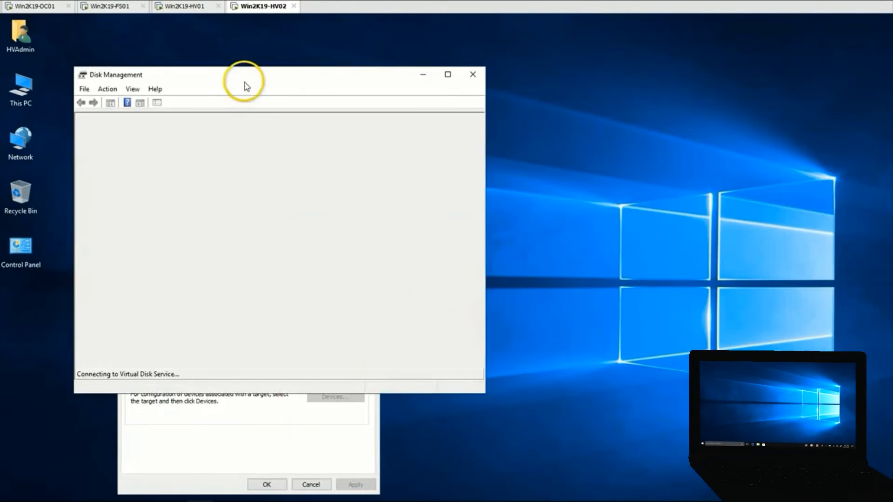
double_click(246, 76)
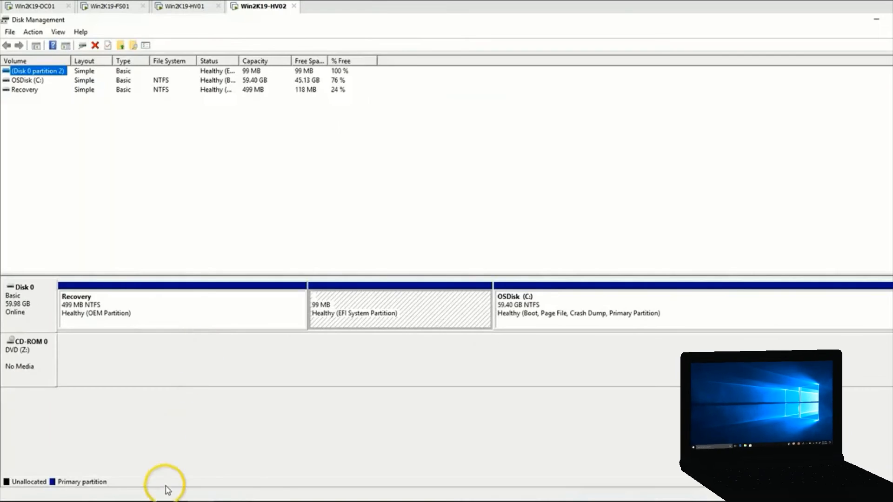
Quick-connect the iSCSI Initiator on Win2K19-HV02 to the target server 192.168.0.202 and select the discovered target.
left_click(164, 501)
left_click_drag(241, 124, 472, 100)
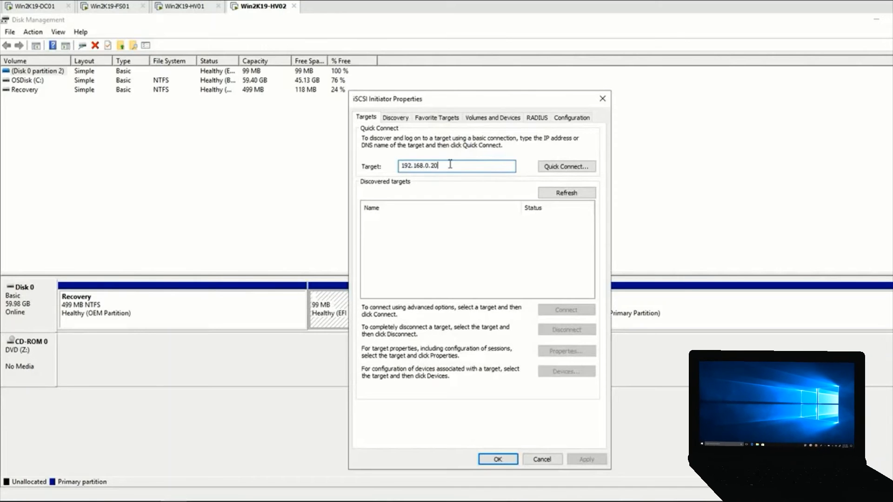
left_click(573, 166)
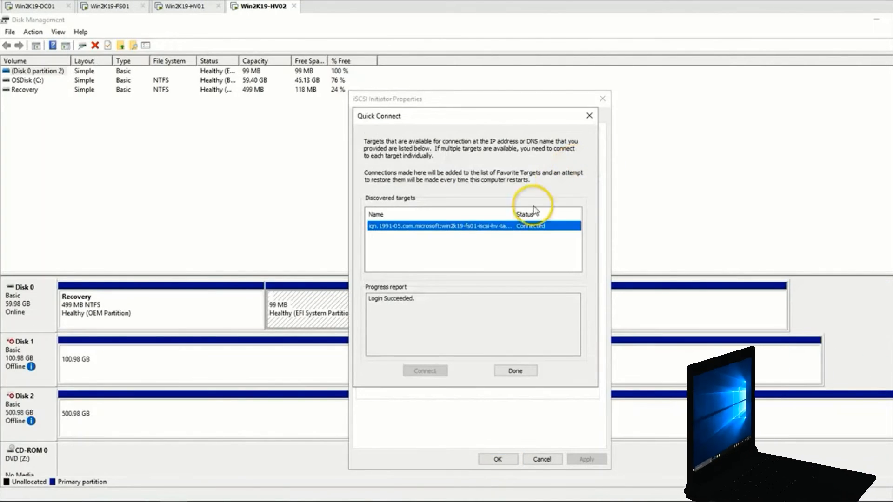
left_click(515, 370)
left_click(511, 219)
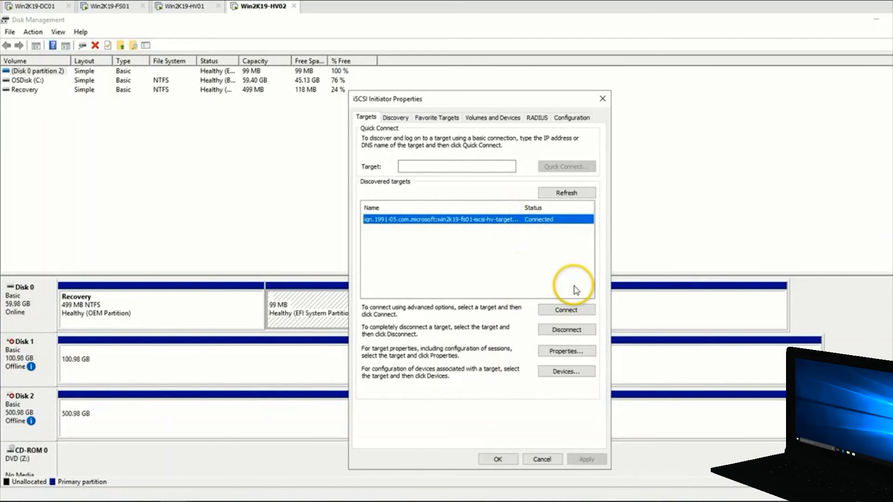
Connect Win2K19-HV02 to the selected iSCSI target, then confirm and close the iSCSI Initiator properties.
left_click(566, 310)
left_click(505, 211)
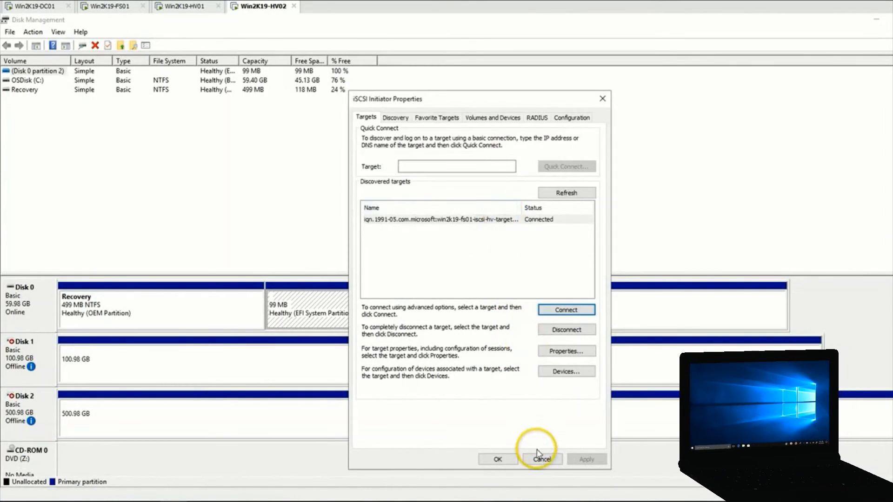
left_click(497, 459)
Enlarge the disk layout area in Disk Management and bring Disk 1 and Disk 2 online on Win2K19-HV02.
left_click_drag(383, 271, 380, 132)
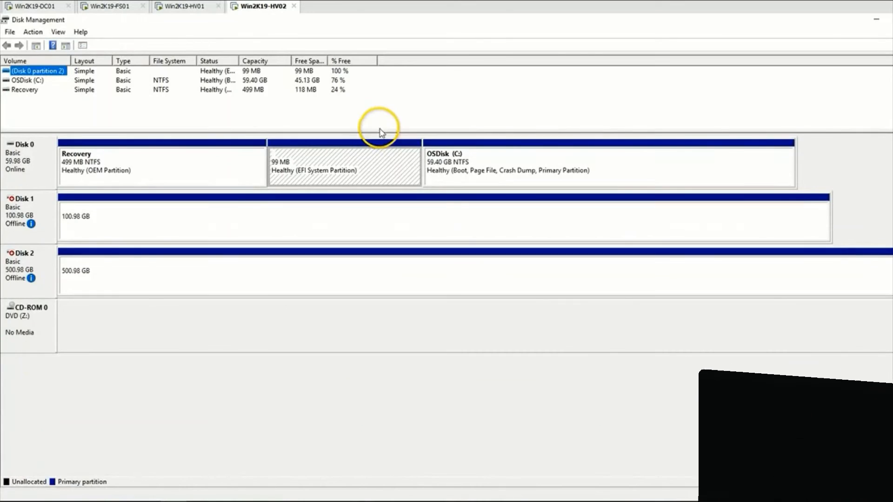
left_click(43, 218)
right_click(43, 218)
left_click(61, 221)
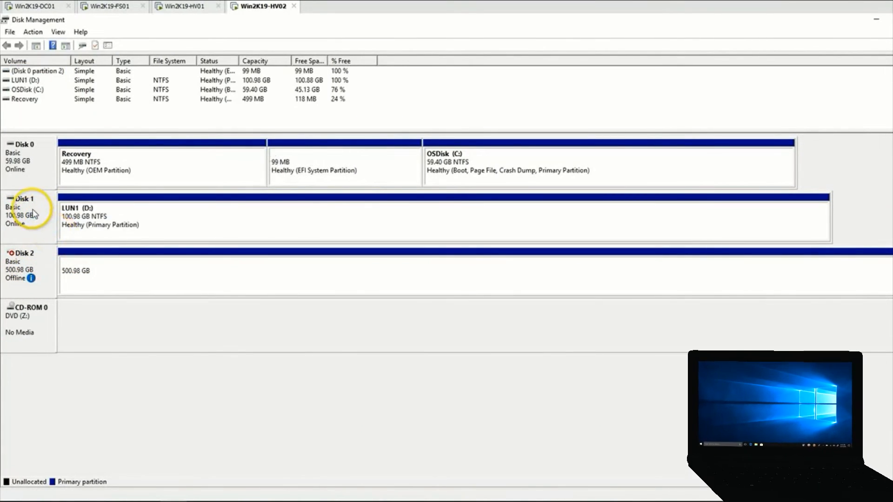
left_click(114, 221)
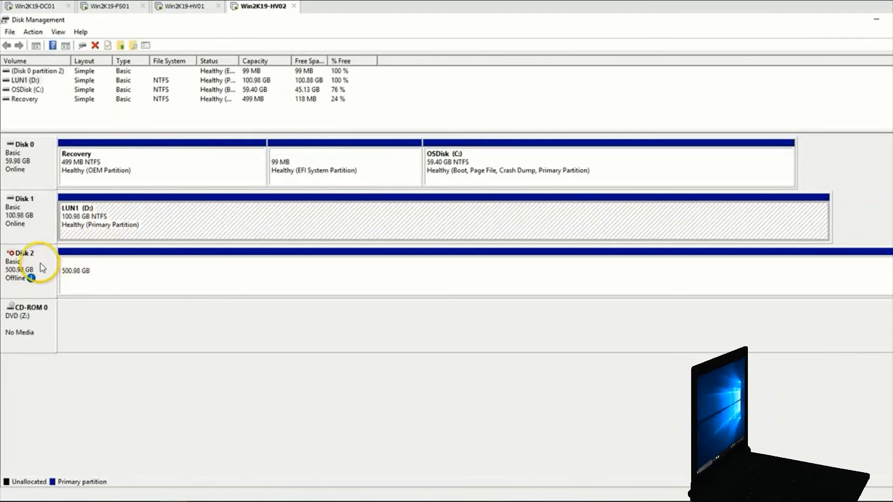
right_click(48, 265)
left_click(69, 269)
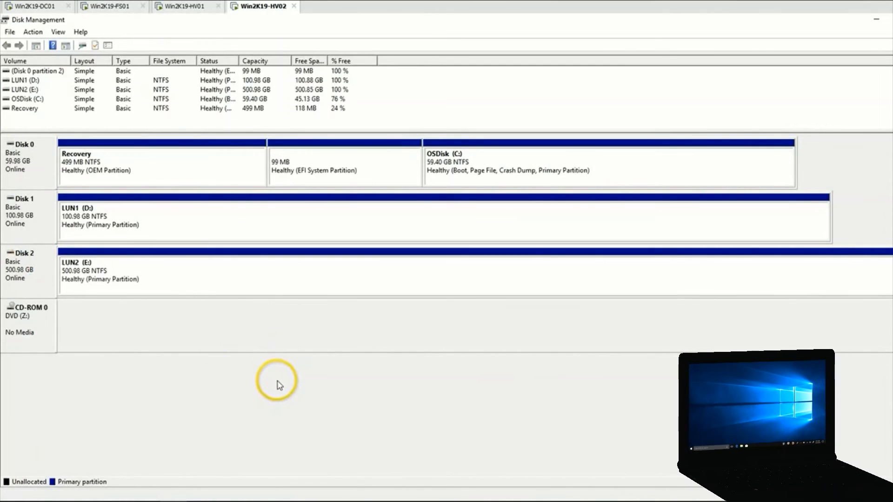
Minimize Disk Management on Win2K19-HV02 and check the LUN1 and LUN2 drives in This PC.
left_click(166, 501)
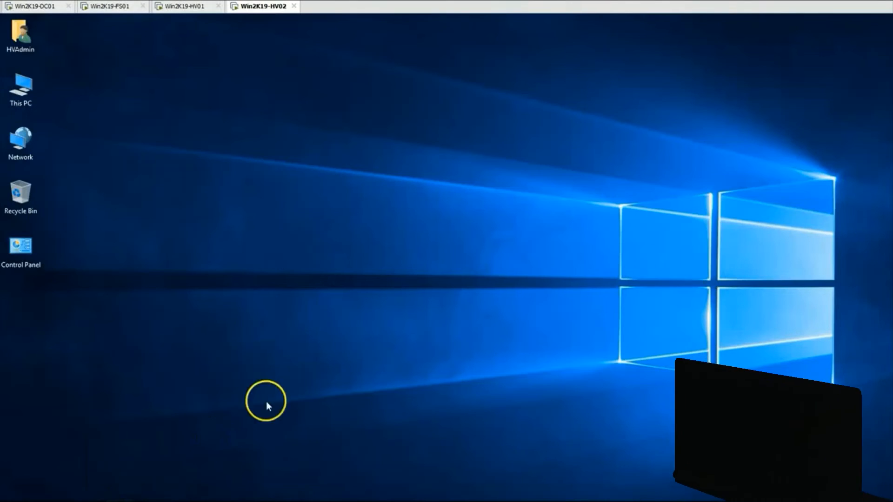
key("super+e")
left_click(204, 233)
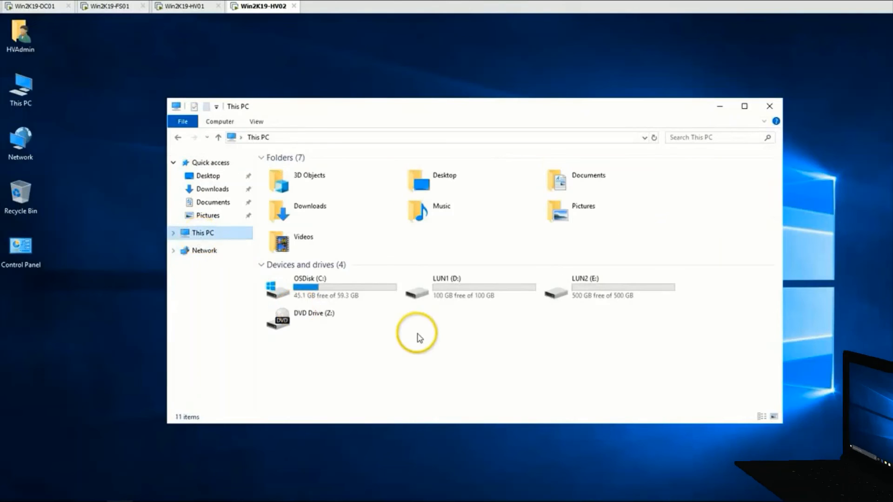
Switch to Win2K19-HV01, restore Server Manager and open Hyper-V Manager from it.
left_click(183, 9)
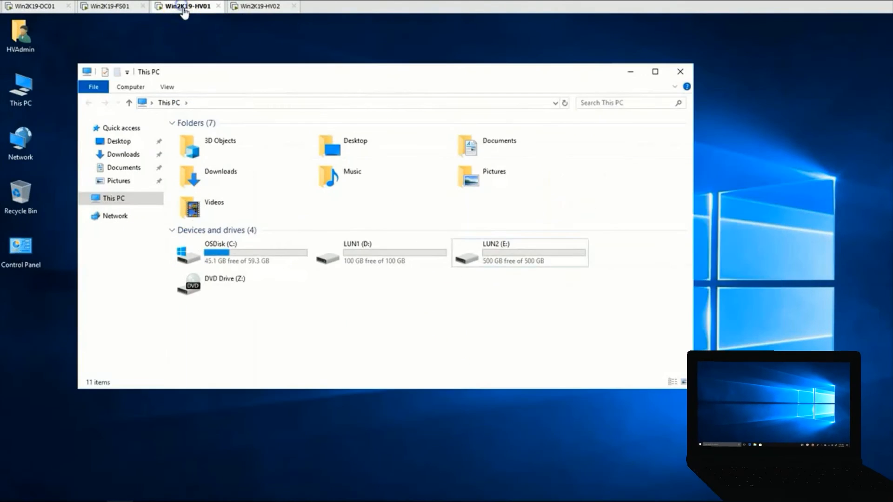
left_click(514, 345)
left_click(122, 6)
left_click(179, 6)
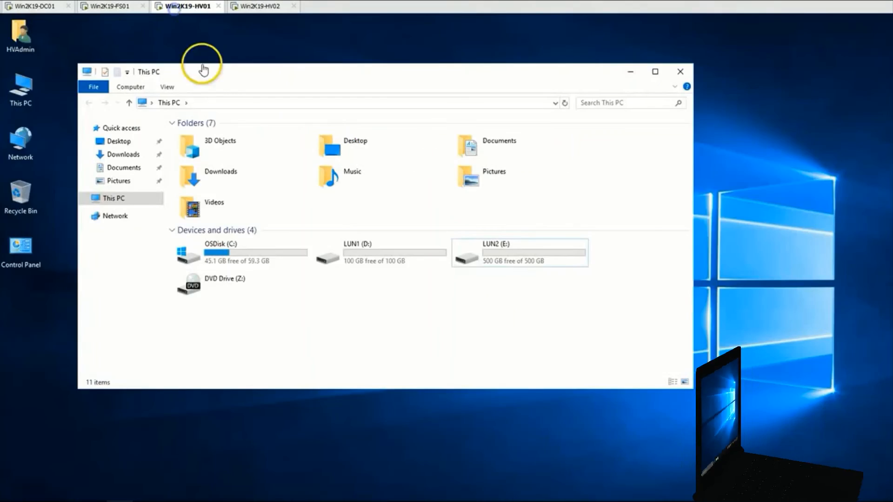
left_click(144, 500)
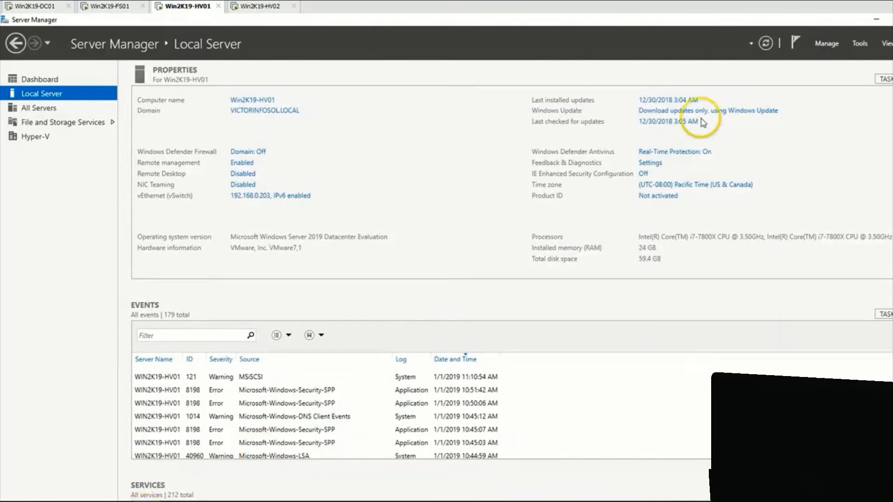
left_click(860, 43)
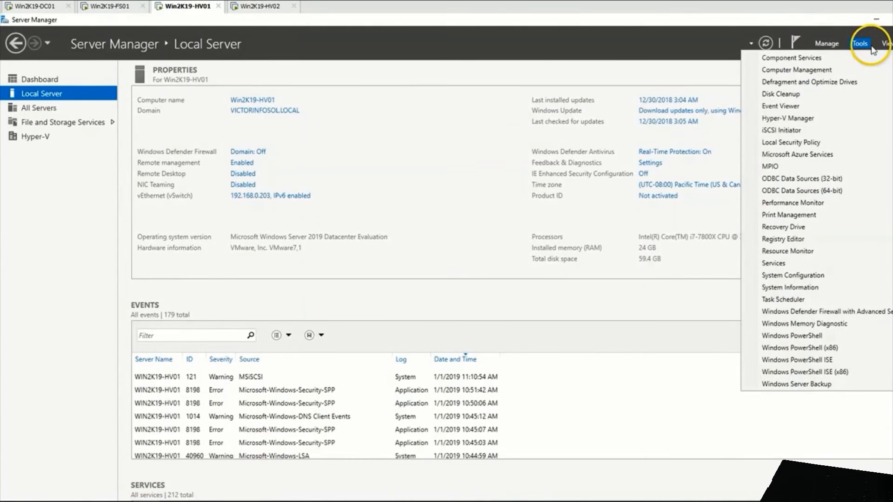
left_click(799, 119)
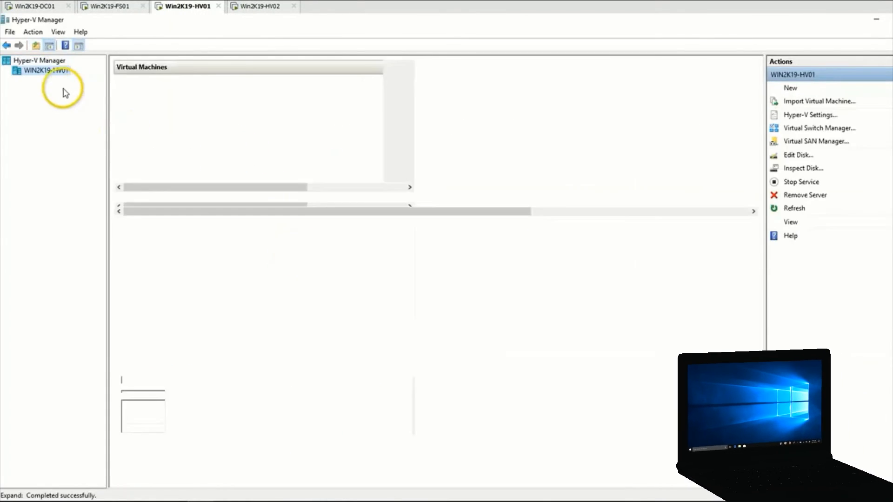
Examine the default virtual hard disk folder in the Hyper-V settings of WIN2K19-HV01, then close them without changes.
right_click(52, 71)
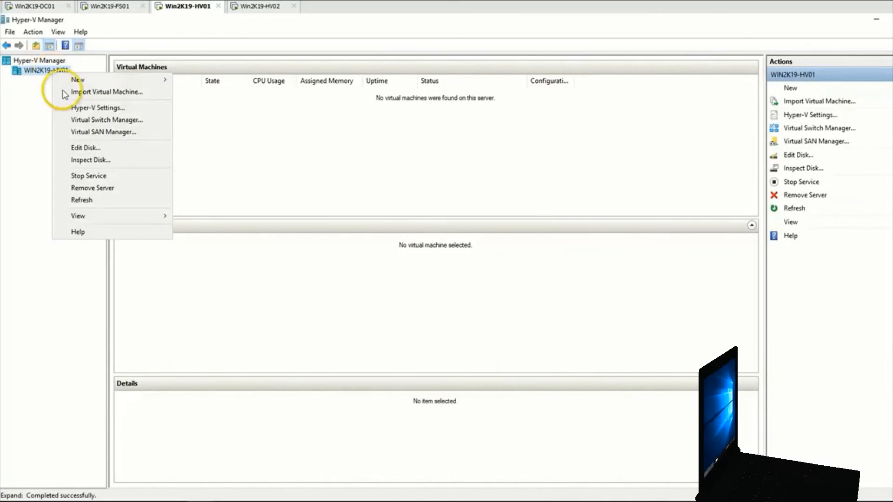
left_click(107, 110)
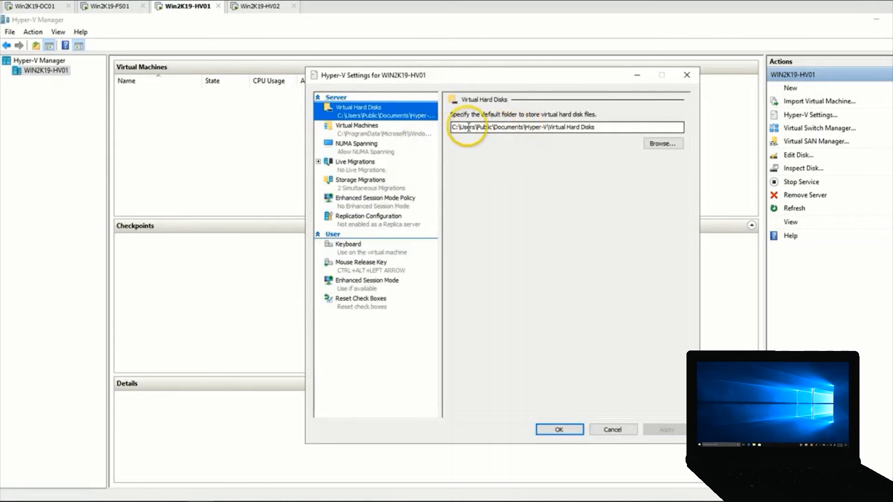
left_click_drag(612, 131, 443, 134)
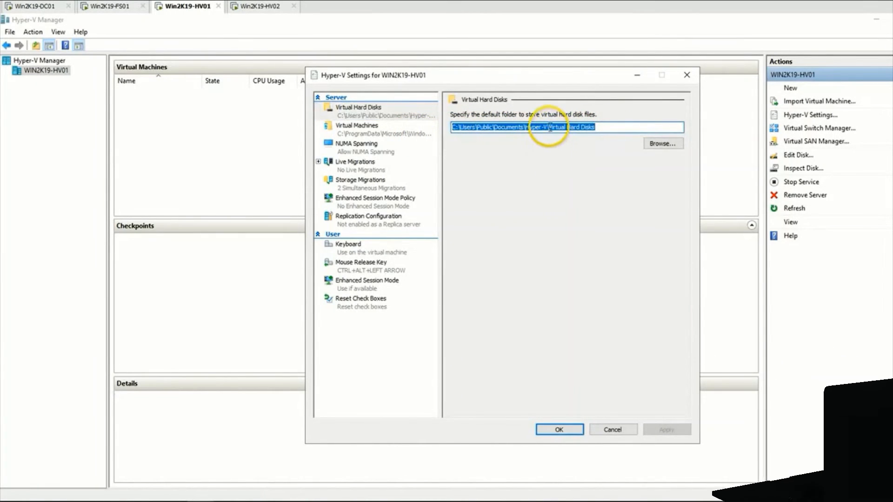
left_click_drag(550, 128, 448, 131)
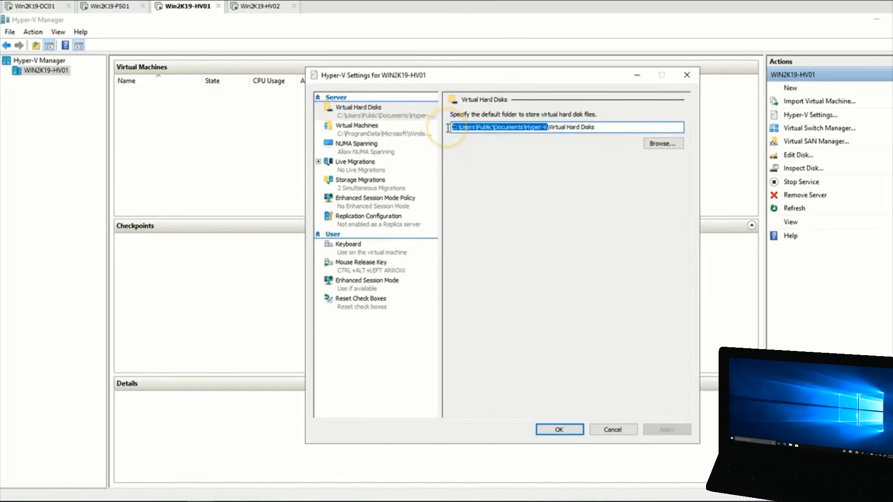
left_click(612, 429)
Create a folder named HVDATA on LUN1 (D:), copy its path and minimize File Explorer.
left_click(129, 499)
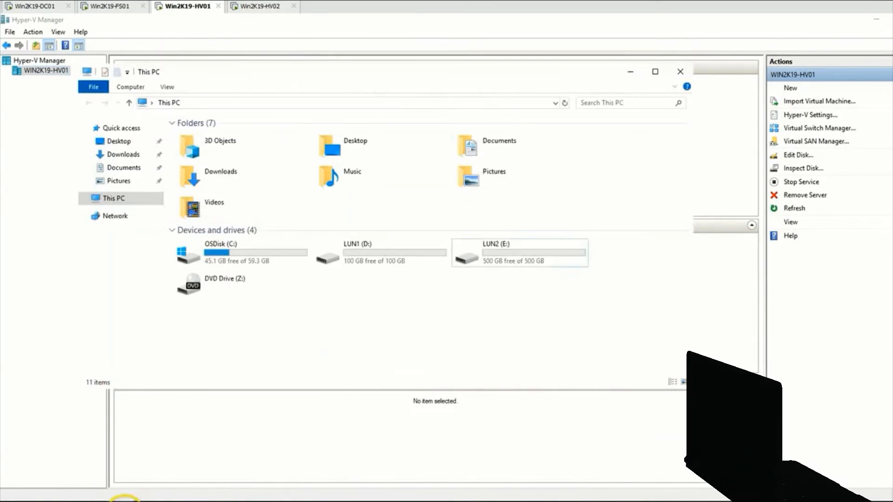
double_click(378, 247)
right_click(315, 187)
mouse_move(340, 307)
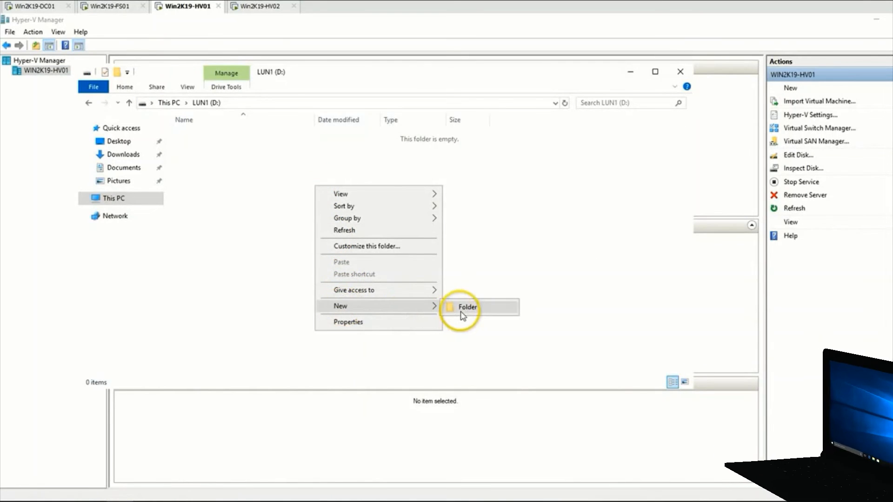
left_click(461, 309)
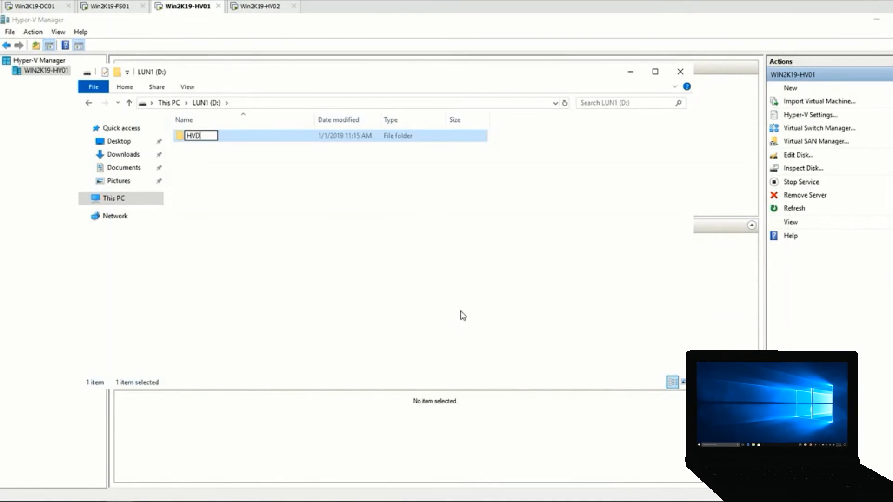
key("Return")
left_click(351, 104)
key("ctrl+c")
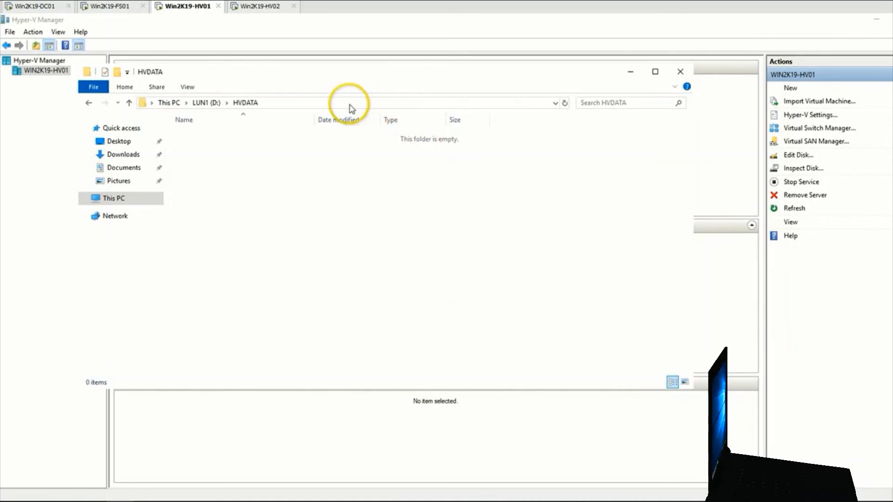
left_click(633, 73)
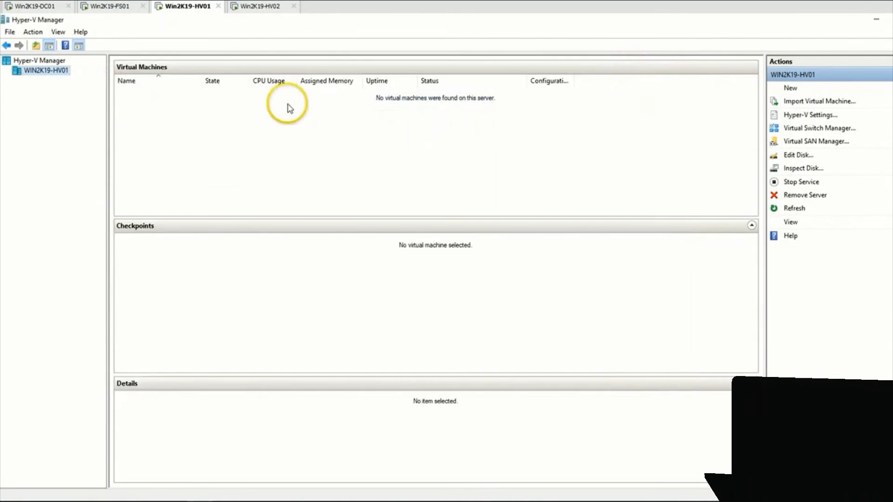
In the Hyper-V settings of WIN2K19-HV01, set the default virtual machine configuration folder to D:\HVDATA and apply it.
right_click(52, 73)
left_click(85, 113)
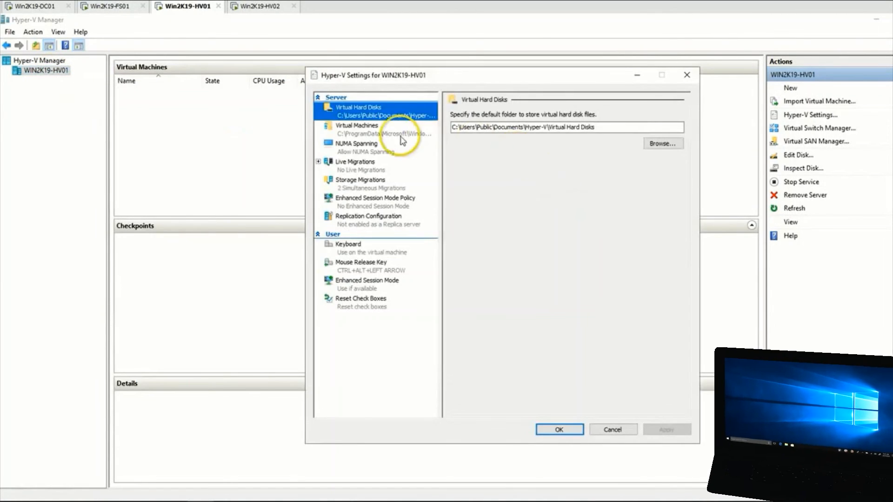
left_click(372, 127)
left_click(588, 127)
key("ctrl+a")
key("ctrl+v")
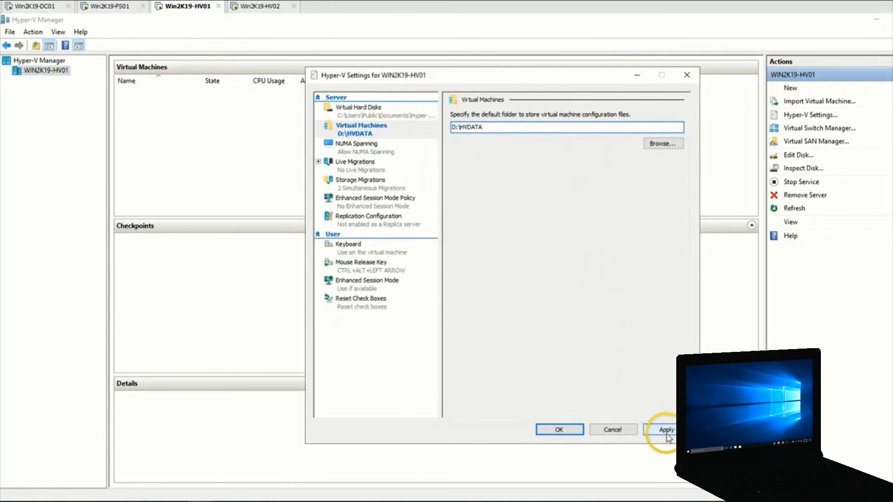
left_click(666, 431)
Set the default virtual hard disk folder to D:\HVDATA\Virtual Hard Disks, apply it and close the Hyper-V settings.
left_click(360, 108)
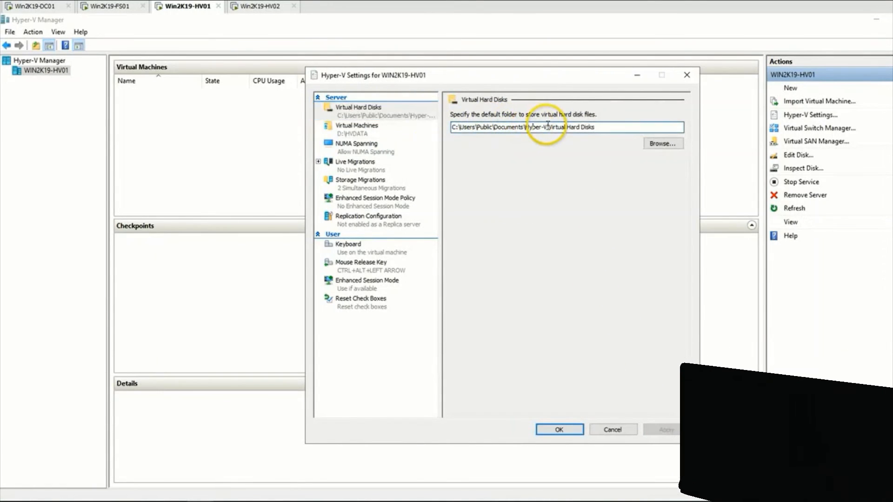
left_click_drag(548, 127, 414, 124)
key("ctrl+v")
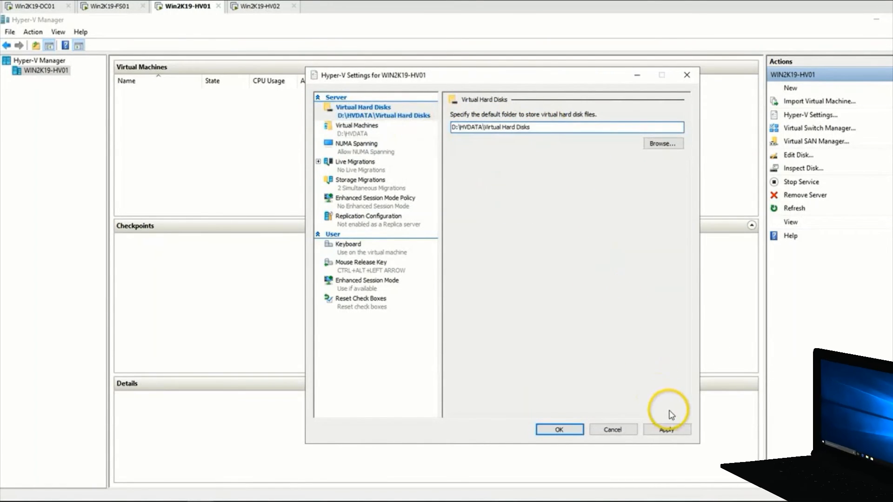
left_click(671, 429)
left_click(564, 428)
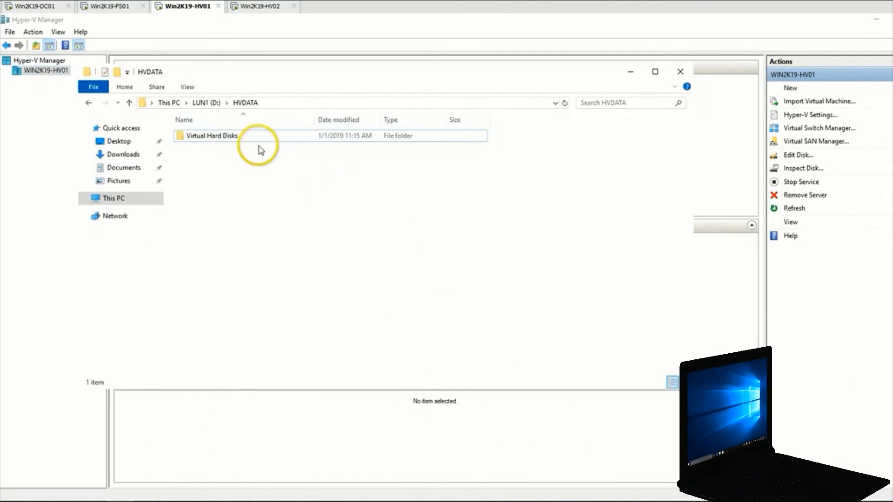
Check the Virtual Hard Disks folder inside HVDATA, return to This PC and close File Explorer.
double_click(229, 139)
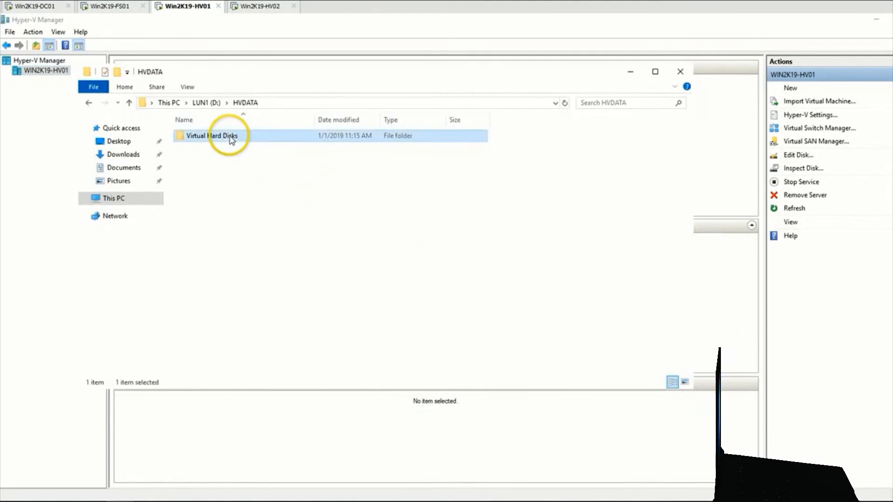
left_click(100, 199)
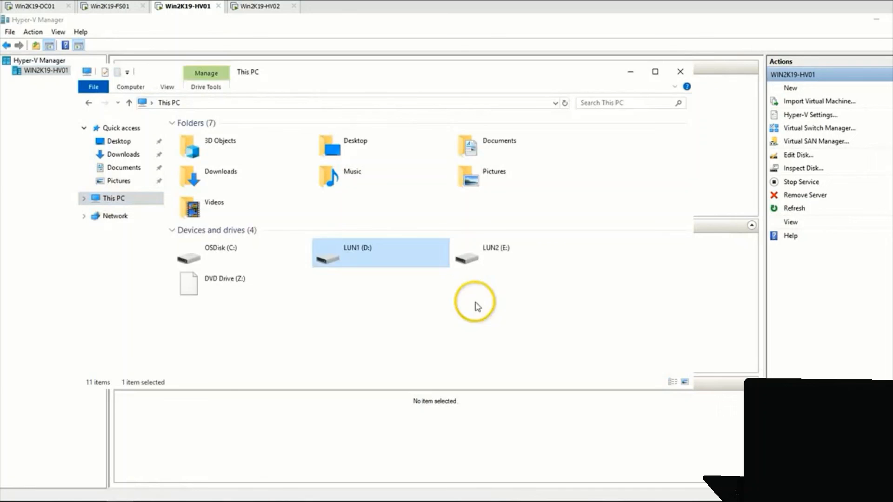
left_click(680, 72)
Start a new virtual machine on WIN2K19-HV01 named Demo in the default location and choose Generation 2.
right_click(61, 72)
mouse_move(88, 79)
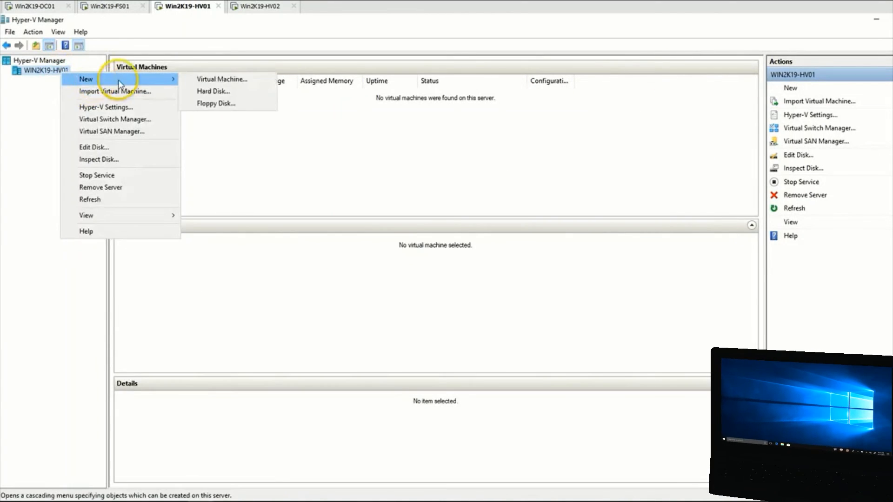
left_click(210, 84)
left_click(552, 389)
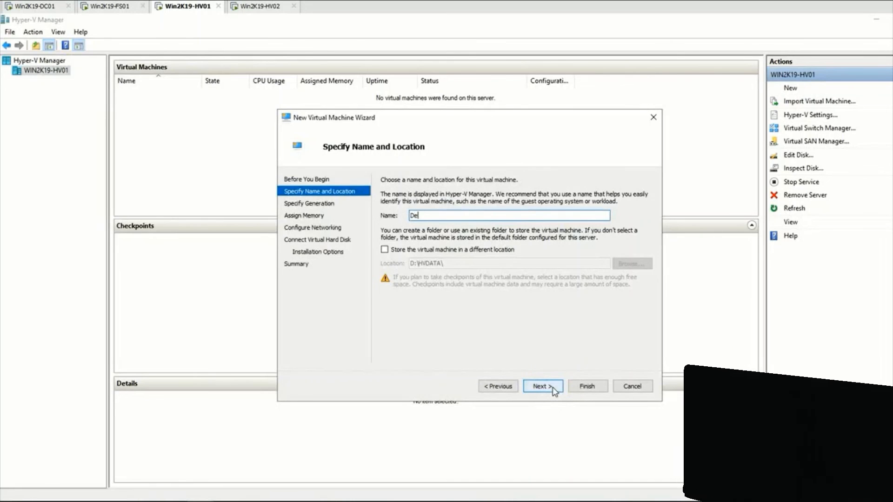
type("De")
left_click(553, 388)
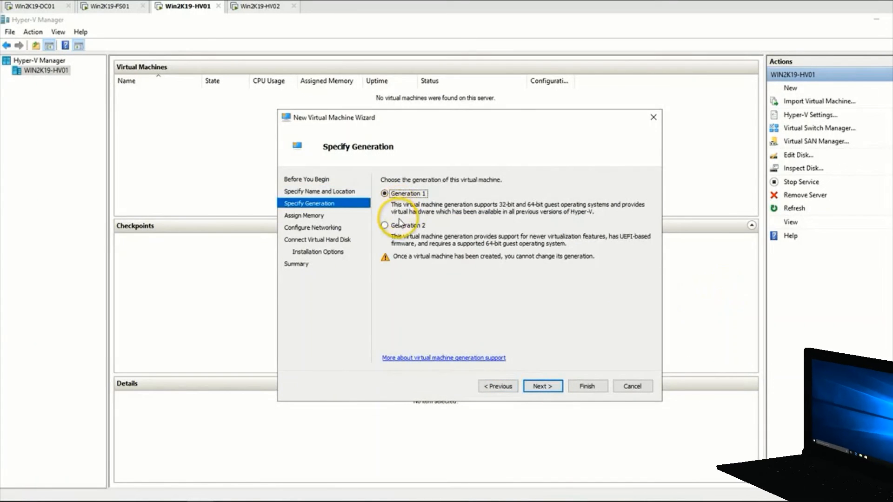
left_click(401, 226)
left_click(541, 388)
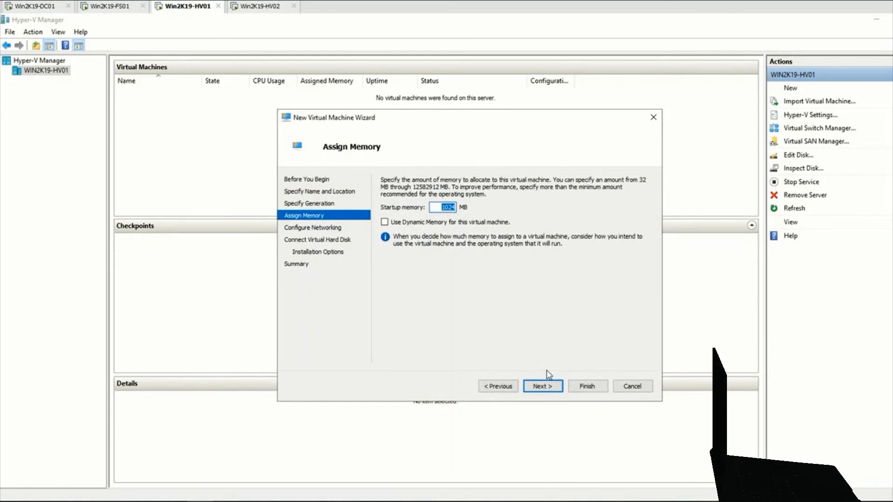
Accept the startup memory, connect the Demo machine's network adapter to vSwitch and continue to the virtual hard disk page.
left_click(545, 388)
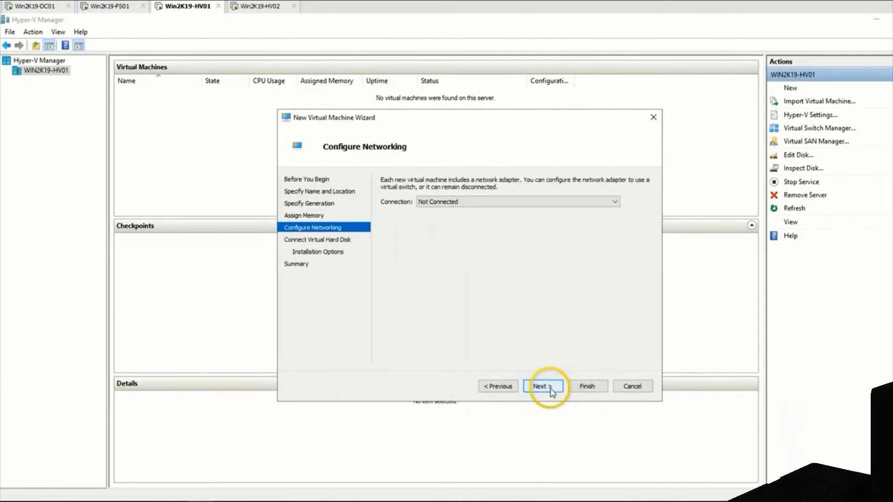
left_click(461, 202)
left_click(459, 218)
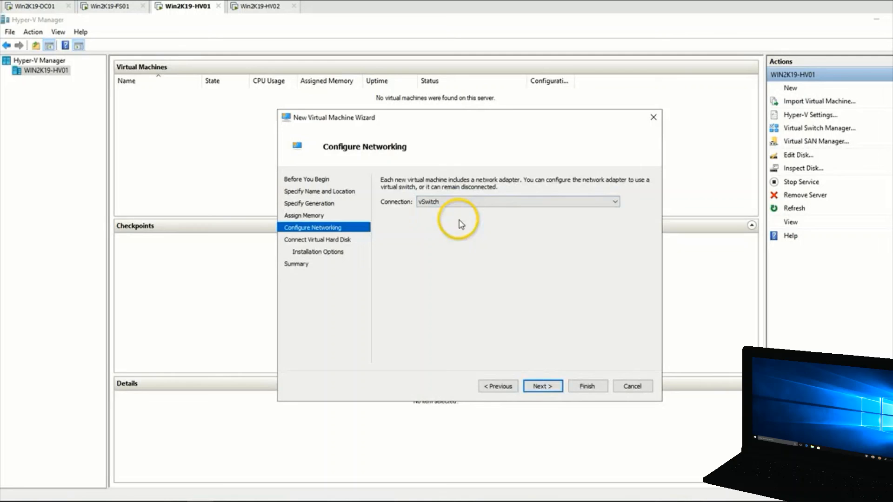
left_click(550, 388)
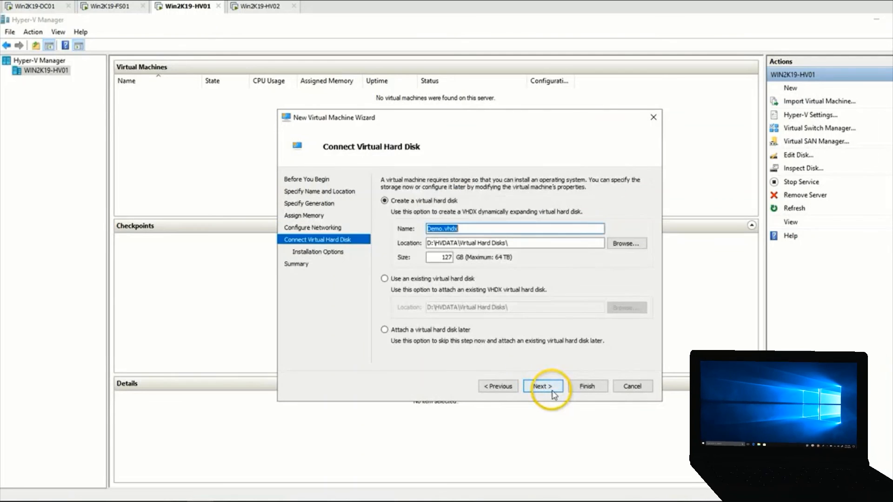
Accept the default virtual hard disk and installation options, finish creating the Demo virtual machine and select it.
left_click(433, 259)
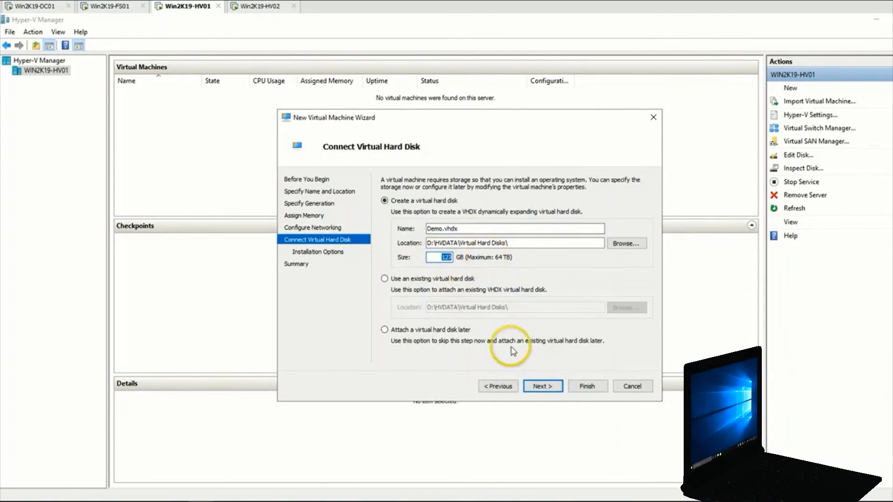
left_click(546, 393)
left_click(547, 393)
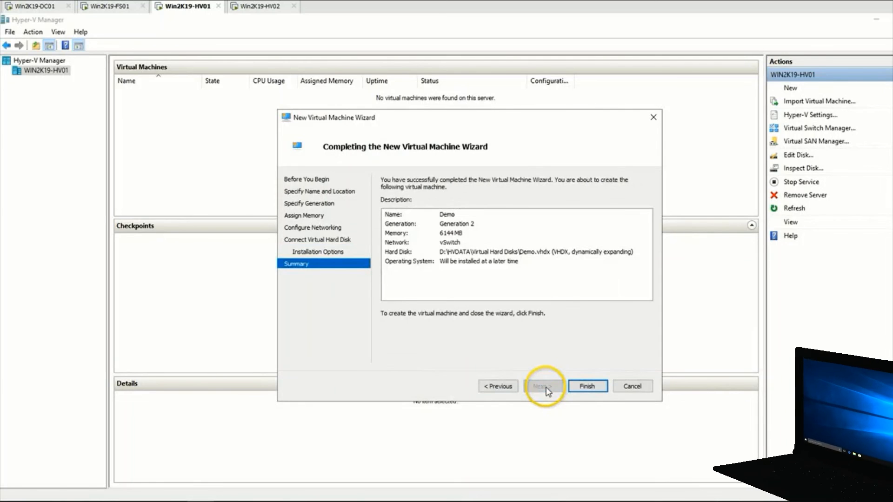
left_click(587, 386)
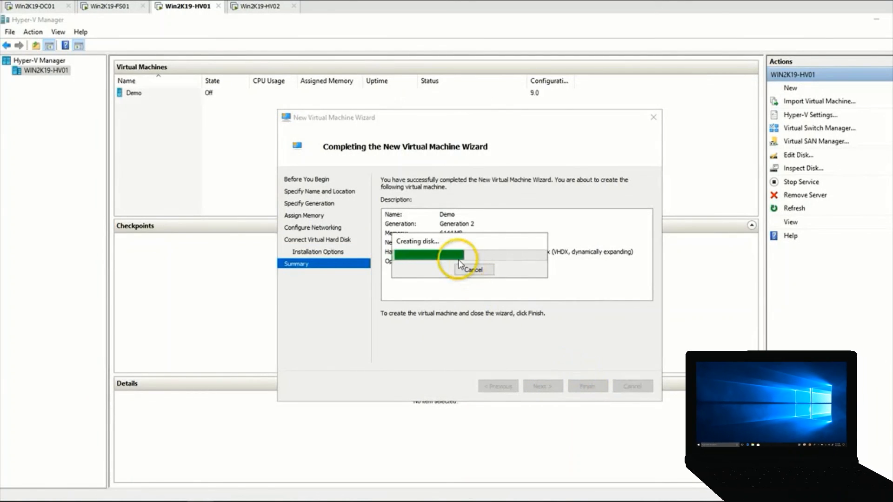
left_click(188, 94)
Open D:\HVDATA\Virtual Hard Disks in File Explorer and check the Demo machine's hard disk file.
left_click(120, 501)
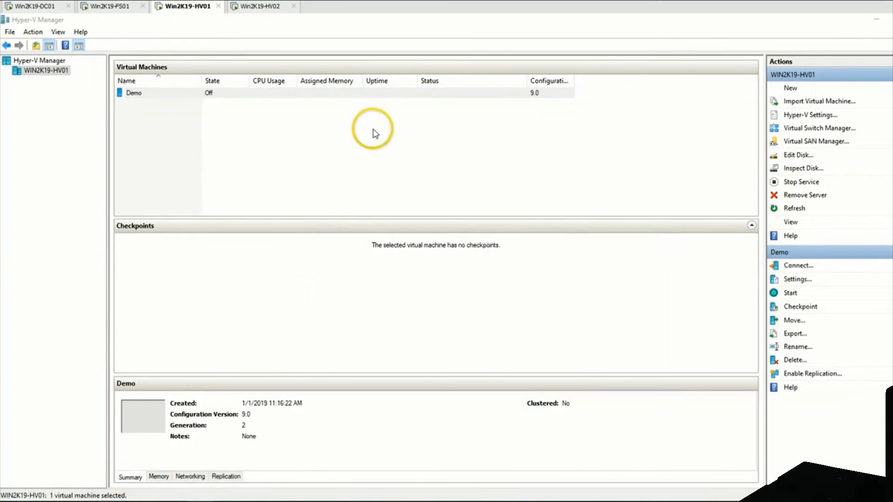
left_click_drag(306, 76, 456, 91)
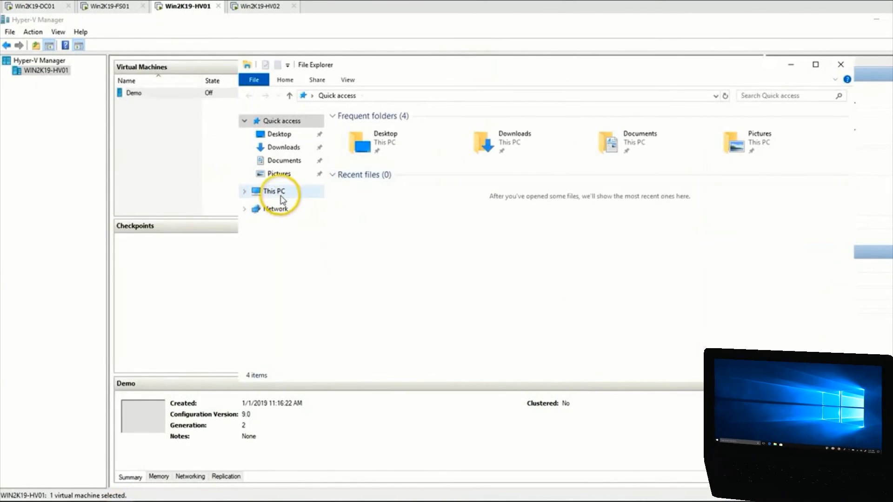
left_click(276, 192)
left_click(521, 257)
double_click(521, 257)
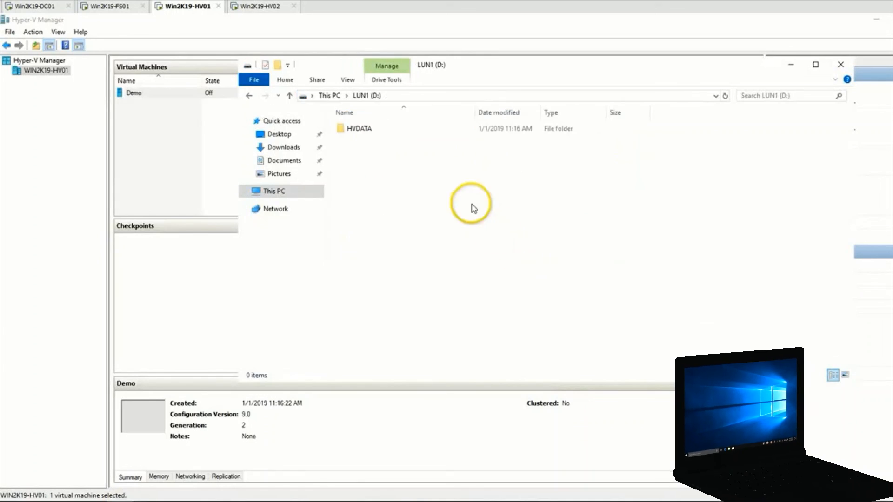
double_click(365, 132)
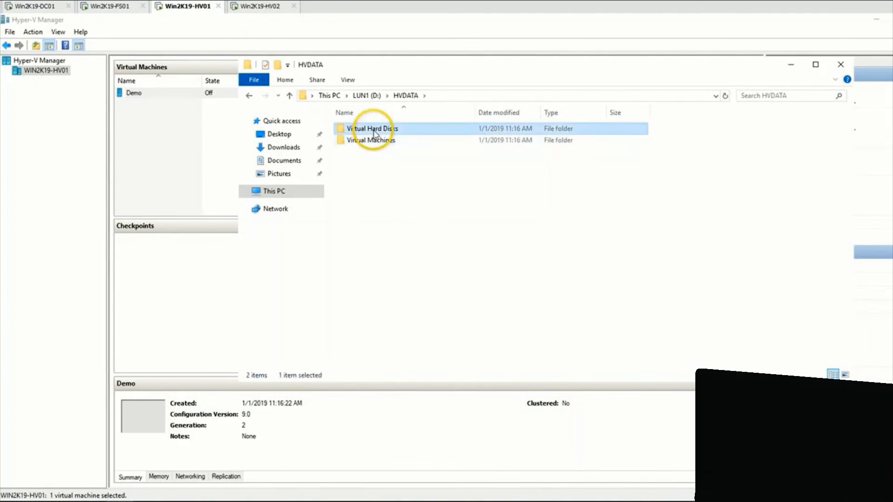
double_click(368, 130)
left_click(364, 130)
left_click(364, 129)
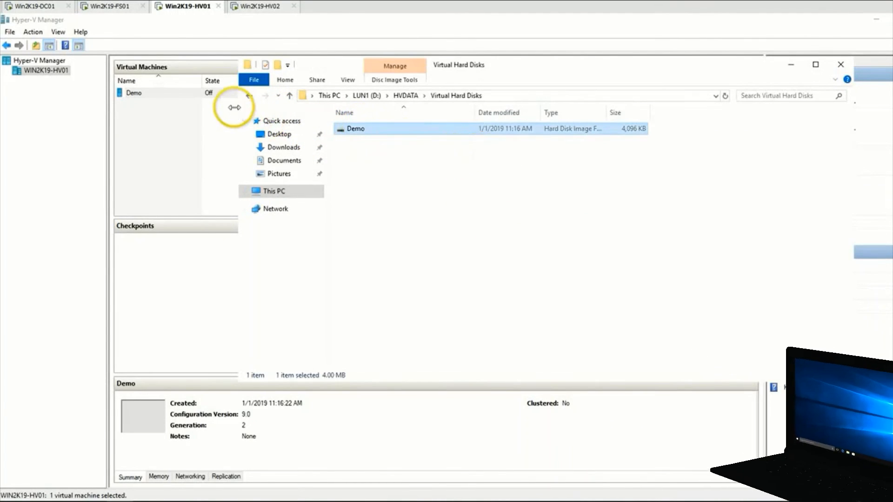
Go back to HVDATA, check the configuration files in its Virtual Machines folder and close File Explorer.
left_click(248, 96)
double_click(358, 138)
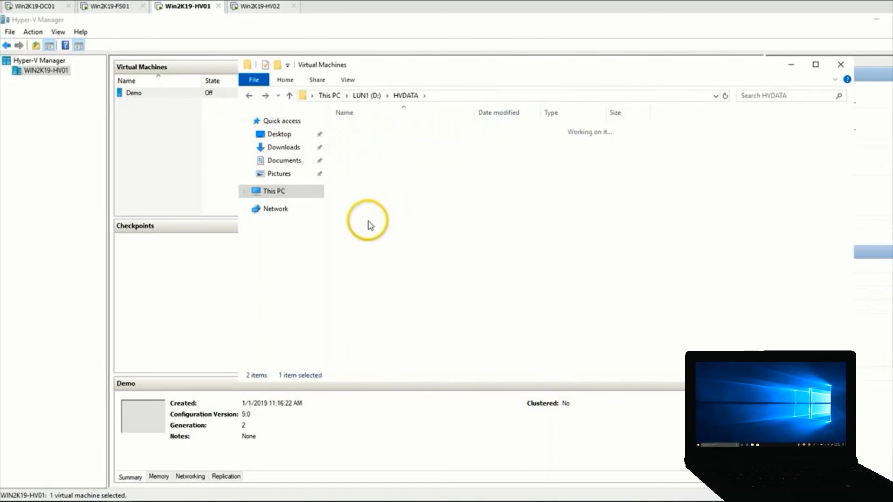
left_click_drag(364, 152, 343, 91)
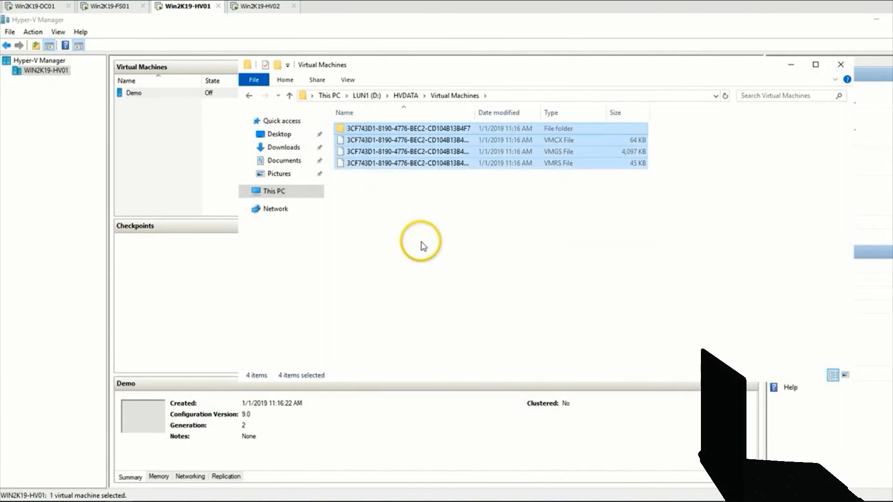
left_click(842, 64)
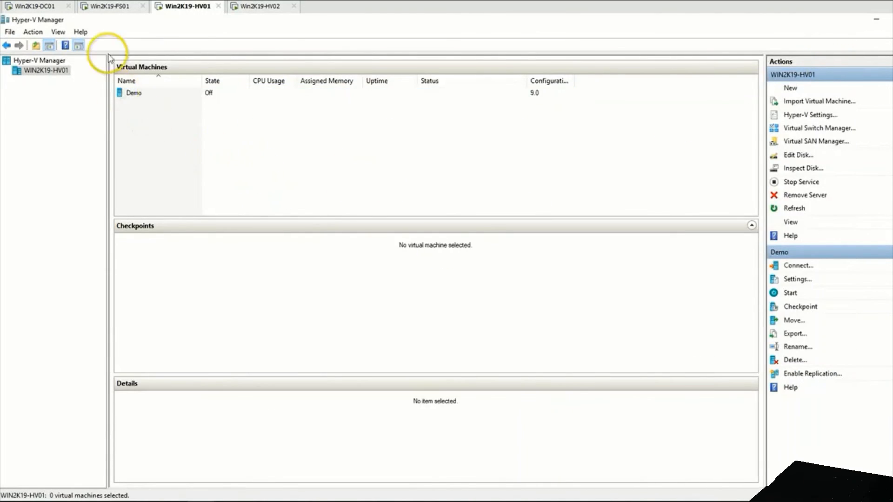
left_click(104, 11)
left_click(34, 7)
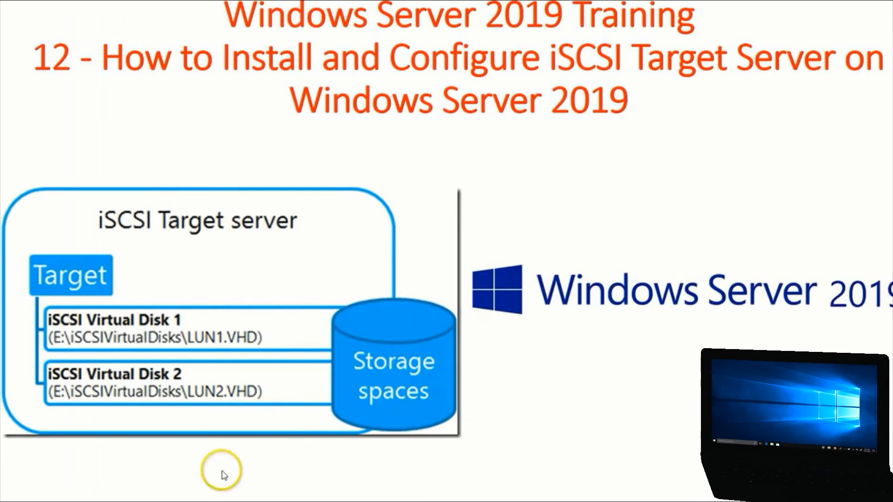